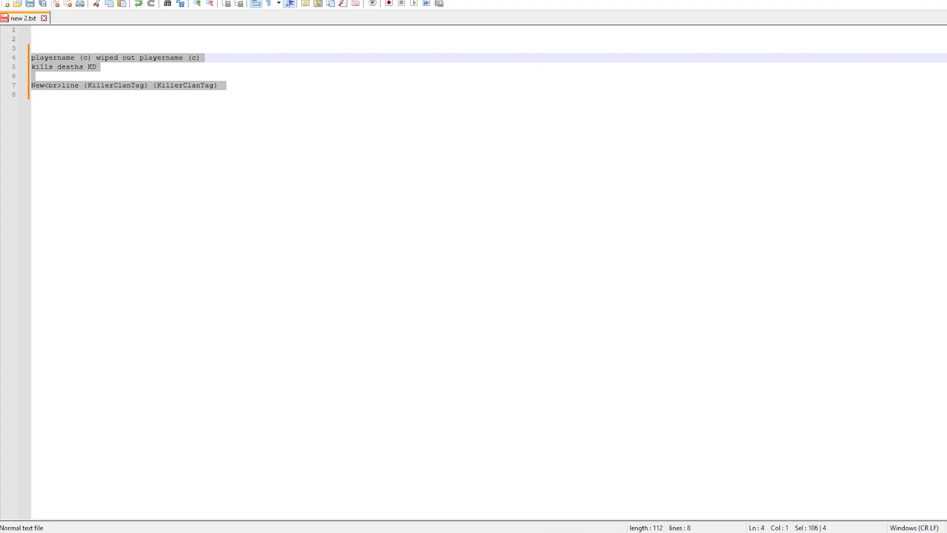
Step: Replace the old text with 'playername (c) wiped out playername (c)' and a 'kills deaths kd' line below
{"action": "key", "text": "Delete"}
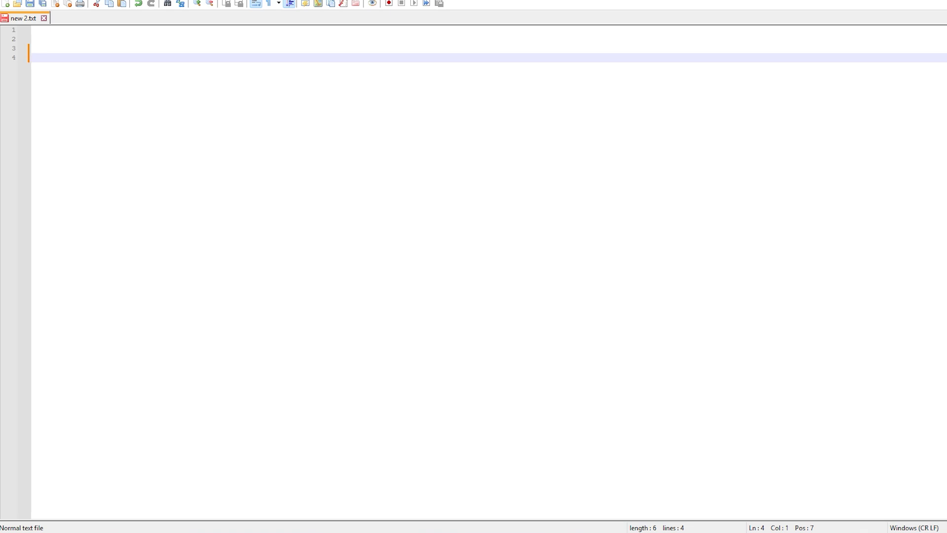
{"action": "type", "text": "playername (c) wi"}
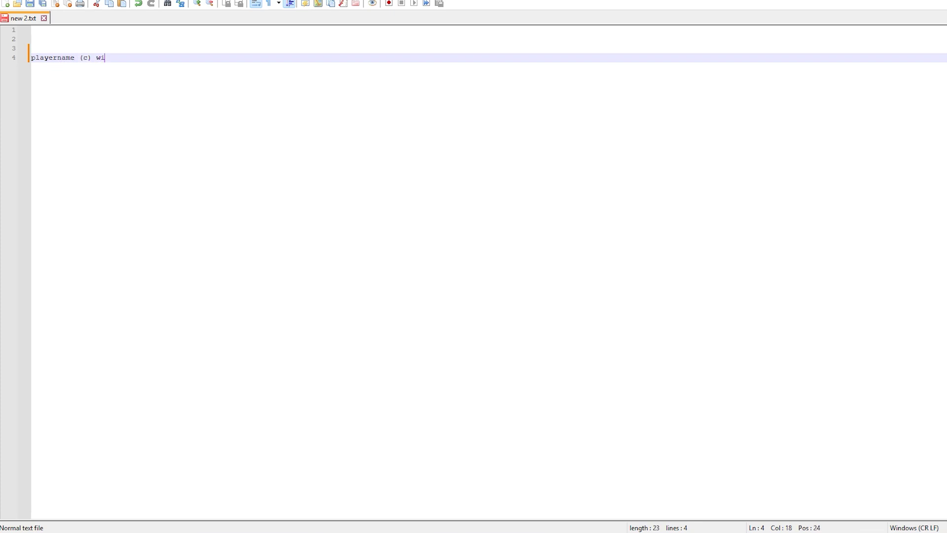
{"action": "type", "text": "ped out play"}
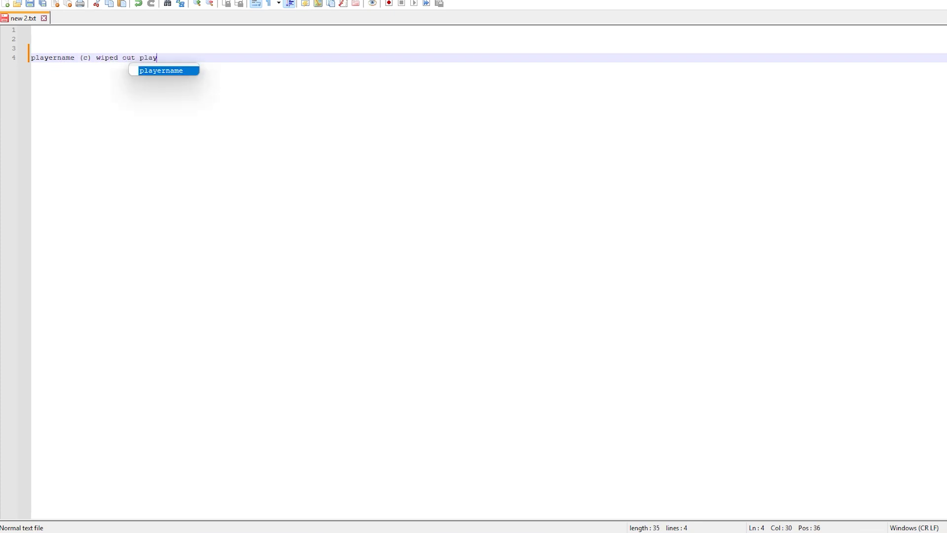
{"action": "type", "text": "ername (c)"}
{"action": "key", "text": "Return"}
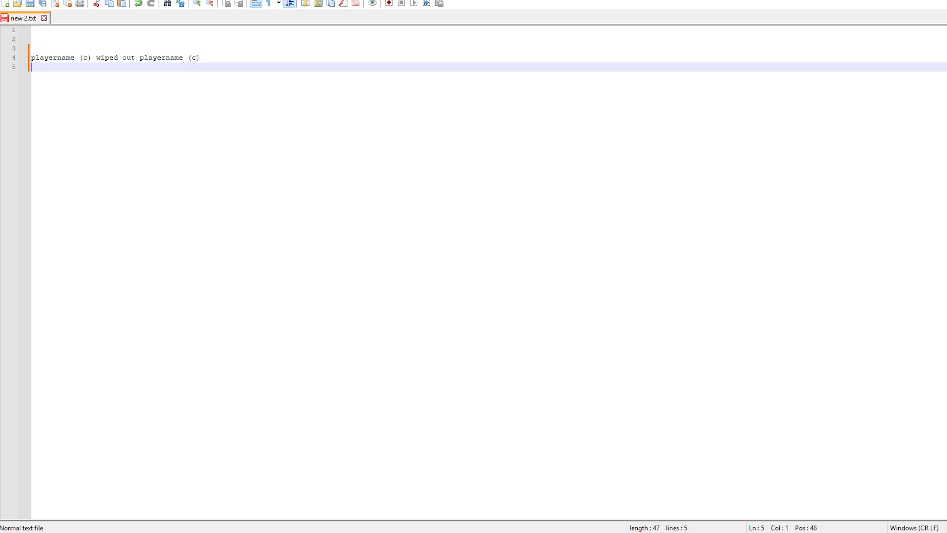
{"action": "type", "text": "kills deaths kd"}
Step: Copy the New<br>line example from the docs onto a new line 7
{"action": "key", "text": "alt+Tab"}
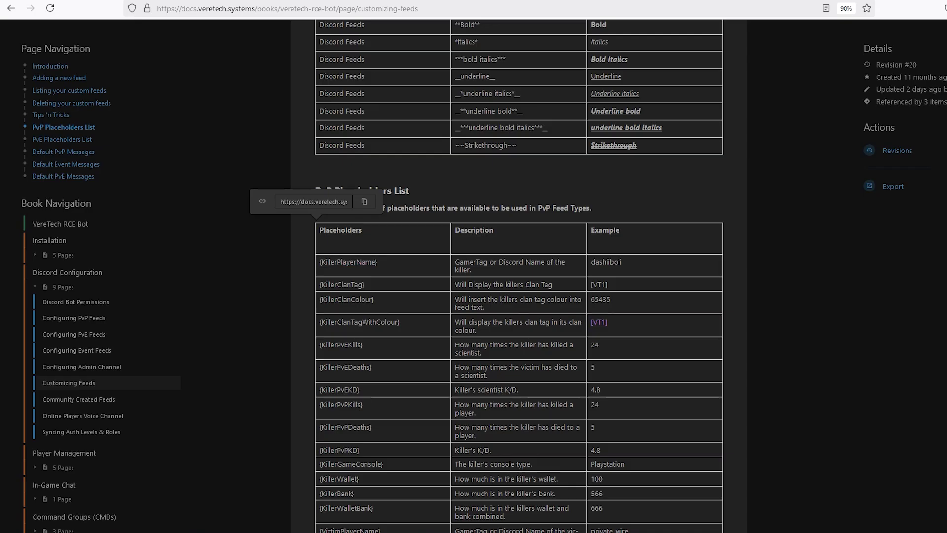
{"action": "scroll", "coordinate": [518, 277], "scroll_direction": "up", "scroll_amount": 7}
{"action": "scroll", "coordinate": [518, 276], "scroll_direction": "down", "scroll_amount": 2}
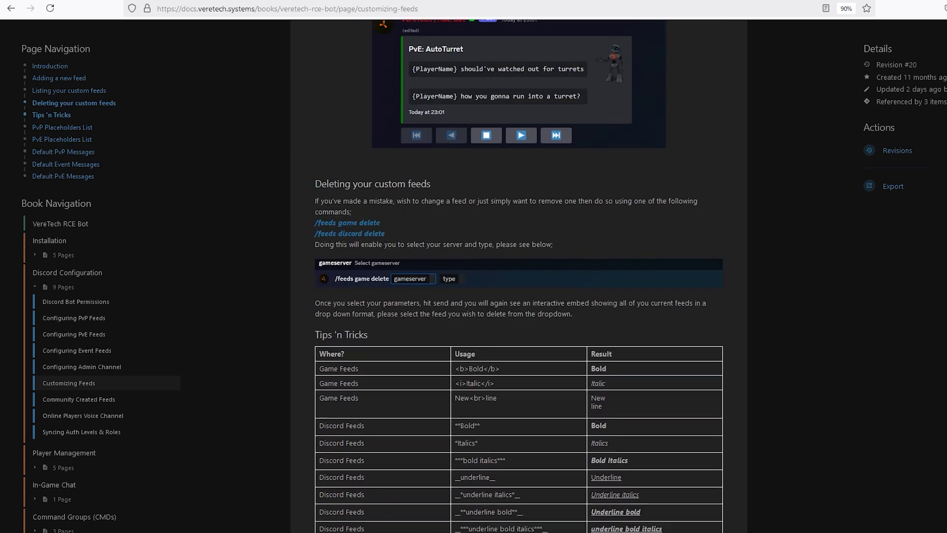
{"action": "left_click_drag", "start_coordinate": [498, 361], "coordinate": [454, 361]}
{"action": "key", "text": "ctrl+c"}
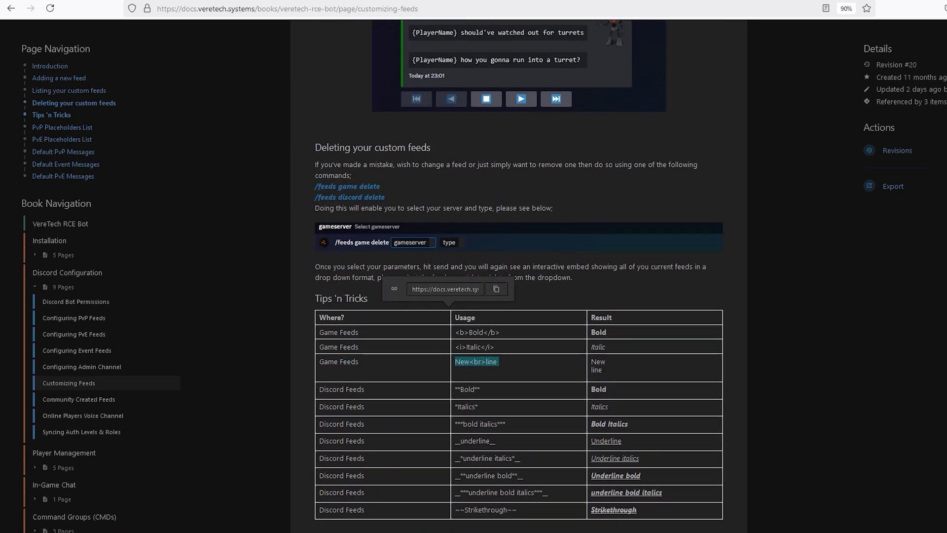
{"action": "key", "text": "alt+Tab"}
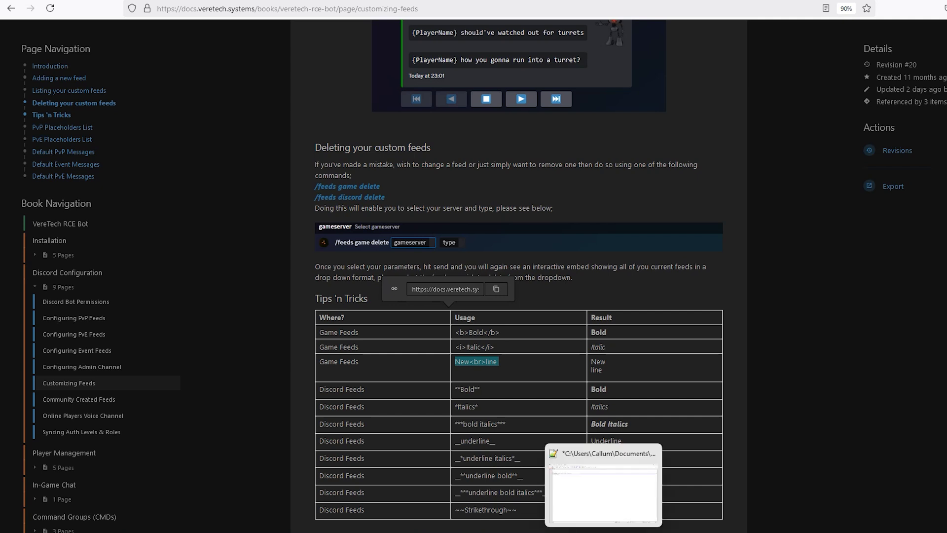
{"action": "key", "text": "Return"}
{"action": "key", "text": "Return"}
{"action": "key", "text": "ctrl+v"}
Step: Append the {KillerClanTag} and {KillerClanColour} placeholders from the docs to line 7
{"action": "key", "text": "alt+Tab"}
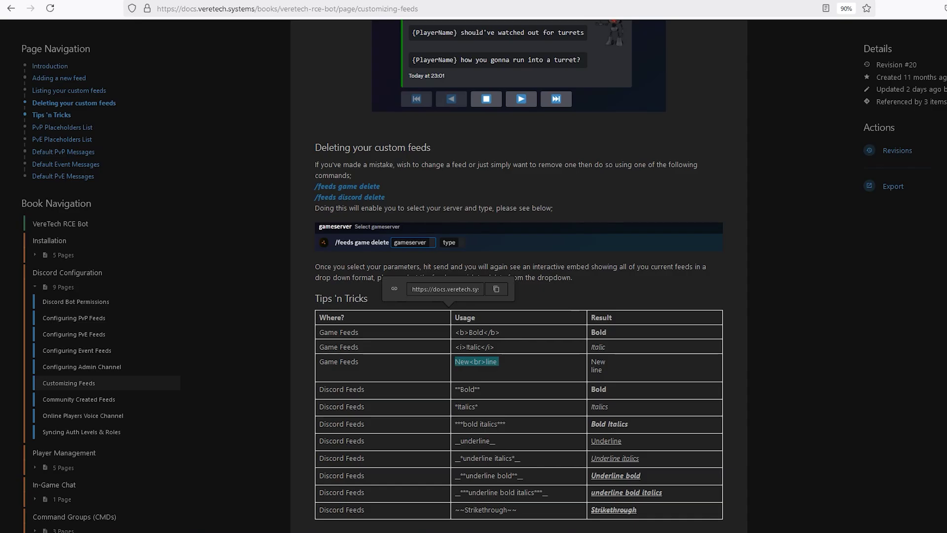
{"action": "scroll", "coordinate": [518, 276], "scroll_direction": "down", "scroll_amount": 5}
{"action": "left_click_drag", "start_coordinate": [364, 337], "coordinate": [319, 336]}
{"action": "key", "text": "ctrl+c"}
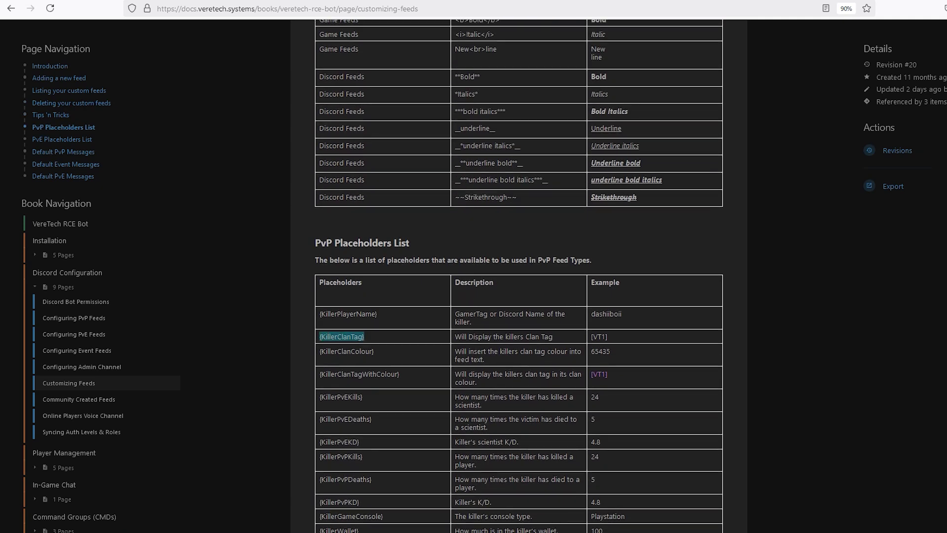
{"action": "key", "text": "alt+Tab"}
{"action": "key", "text": "ctrl+v"}
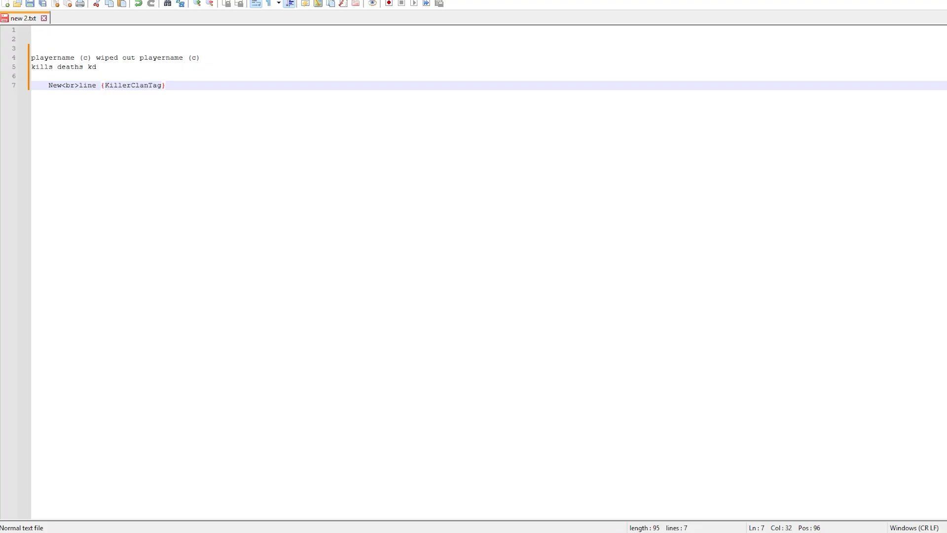
{"action": "key", "text": "alt+Tab"}
{"action": "left_click_drag", "start_coordinate": [374, 351], "coordinate": [319, 352]}
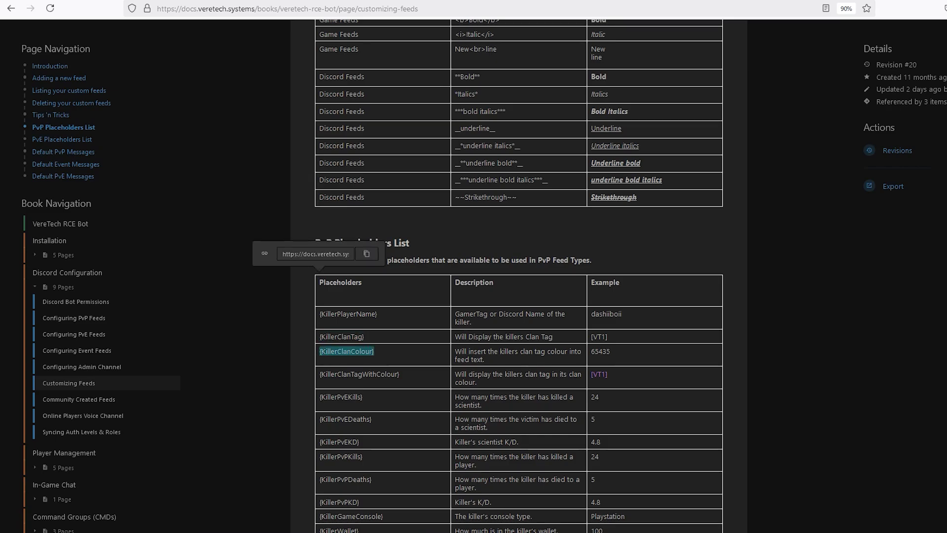
{"action": "key", "text": "alt+Tab"}
{"action": "type", "text": "{KillerClanColour}"}
Step: Add the {KillerPlayerName} placeholder at the end of line 7
{"action": "key", "text": "alt+Tab"}
{"action": "left_click_drag", "start_coordinate": [377, 314], "coordinate": [319, 314]}
{"action": "key", "text": "ctrl+c"}
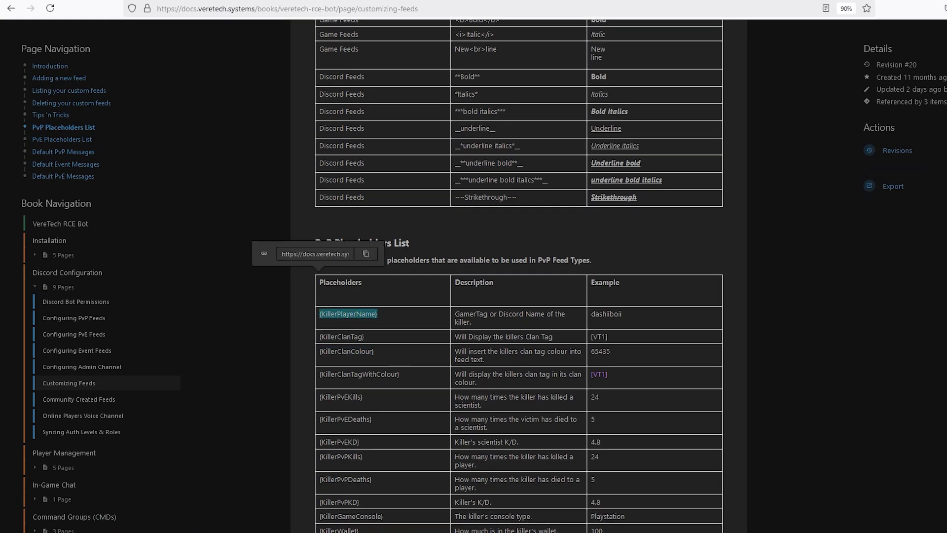
{"action": "key", "text": "alt+Tab"}
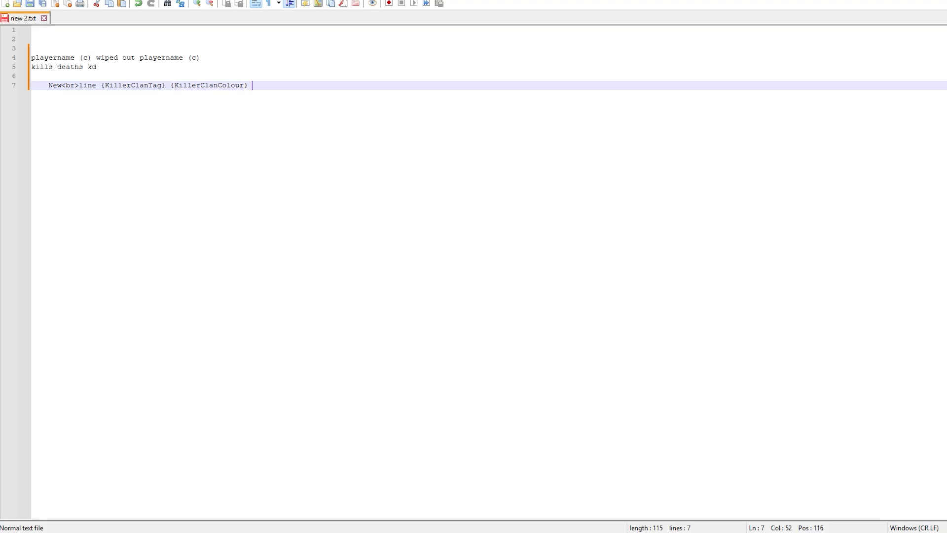
{"action": "key", "text": "ctrl+v"}
{"action": "key", "text": "alt+Tab"}
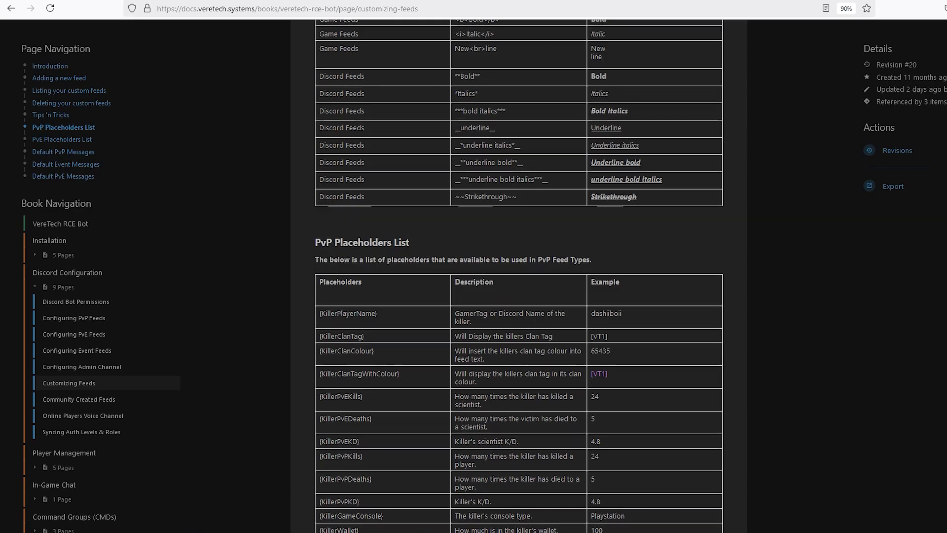
{"action": "scroll", "coordinate": [518, 277], "scroll_direction": "down", "scroll_amount": 1}
Step: Append {KillerPvPKills} after {KillerPlayerName} on line 7
{"action": "scroll", "coordinate": [518, 276], "scroll_direction": "down", "scroll_amount": 3}
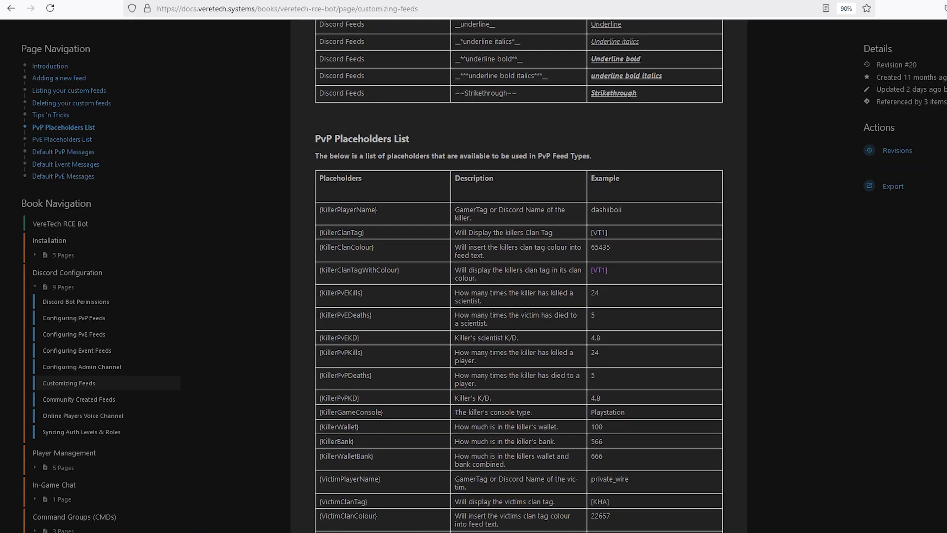
{"action": "left_click_drag", "start_coordinate": [363, 352], "coordinate": [318, 352]}
{"action": "mouse_move", "coordinate": [468, 360]}
{"action": "left_mouse_down"}
{"action": "mouse_move", "coordinate": [476, 360]}
{"action": "mouse_move", "coordinate": [455, 353]}
{"action": "left_mouse_up"}
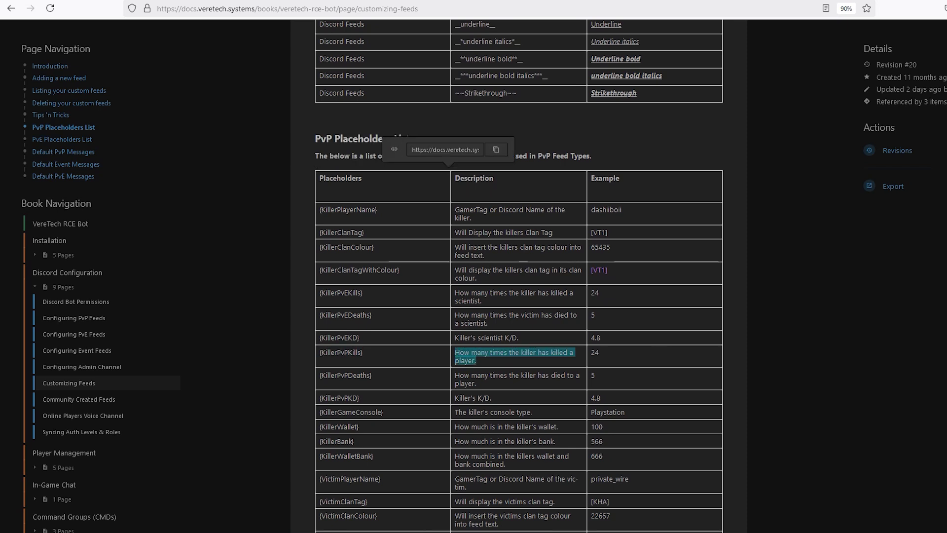
{"action": "left_click_drag", "start_coordinate": [363, 352], "coordinate": [318, 352]}
{"action": "key", "text": "ctrl+c"}
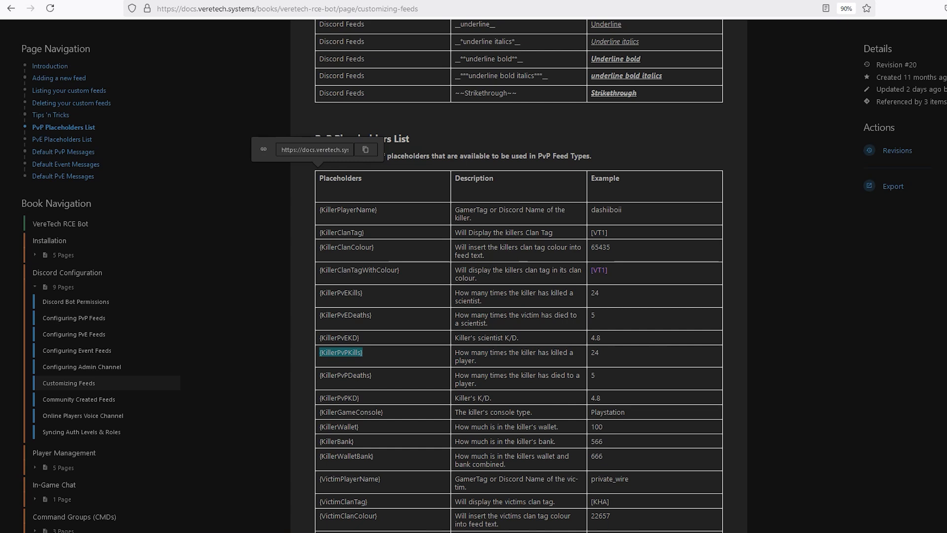
{"action": "mouse_move", "coordinate": [603, 532]}
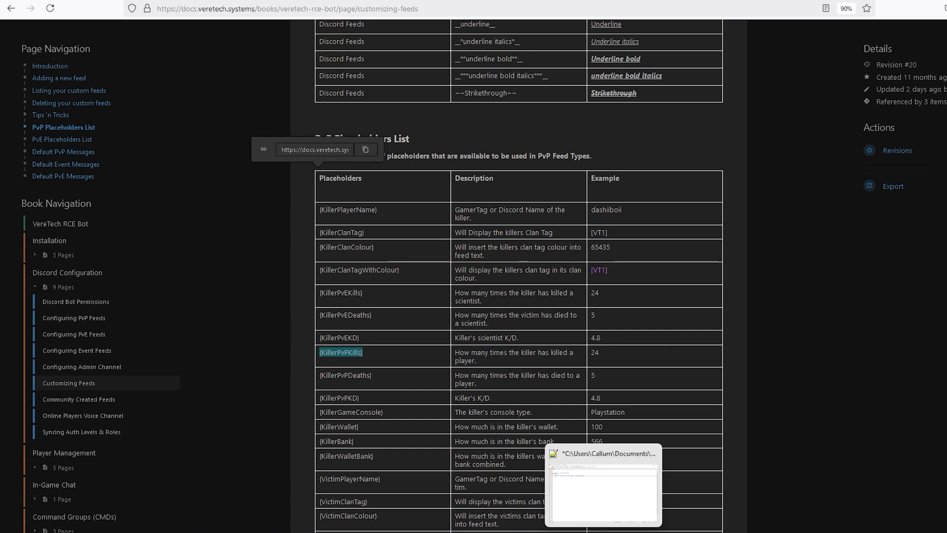
{"action": "left_click", "coordinate": [603, 532]}
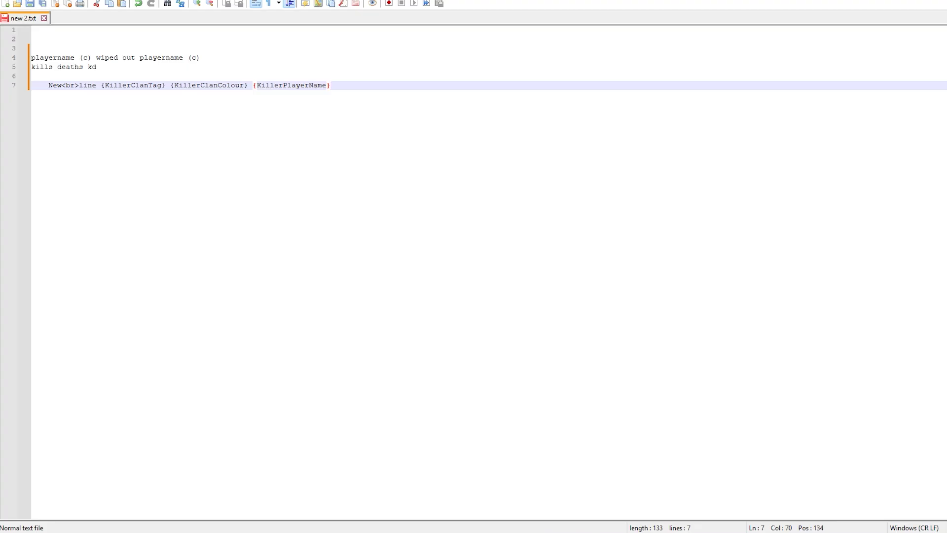
{"action": "key", "text": "ctrl+v"}
Step: Add {KillerPvPDeaths} from the docs to the end of line 7
{"action": "left_click", "coordinate": [603, 532]}
{"action": "left_click_drag", "start_coordinate": [373, 375], "coordinate": [318, 375]}
{"action": "left_click_drag", "start_coordinate": [477, 383], "coordinate": [455, 374]}
{"action": "left_click_drag", "start_coordinate": [372, 375], "coordinate": [318, 375]}
{"action": "key", "text": "ctrl+c"}
{"action": "key", "text": "alt+Tab"}
{"action": "key", "text": "ctrl+v"}
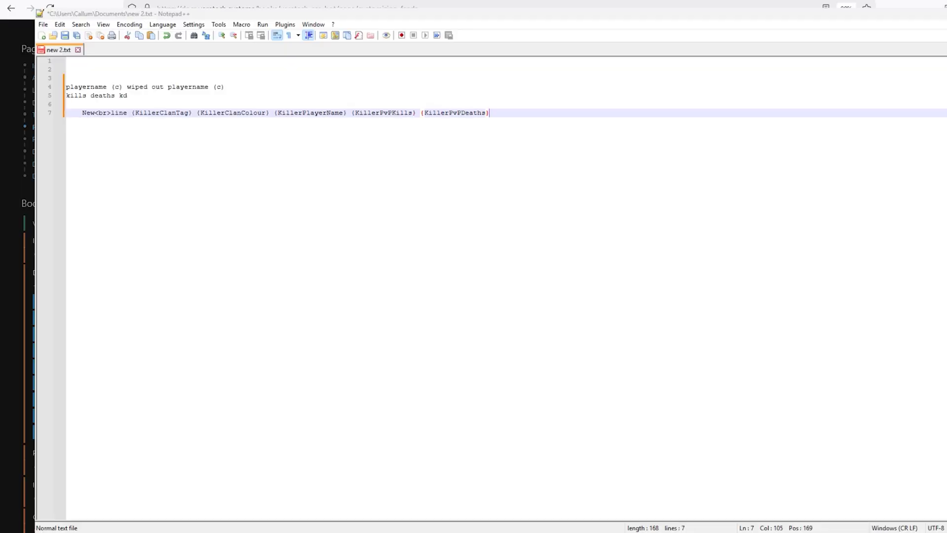
Step: Add {KillerPvPKD} to line 7 and start a new indented line below
{"action": "key", "text": "alt+Tab"}
{"action": "left_click_drag", "start_coordinate": [359, 397], "coordinate": [318, 398]}
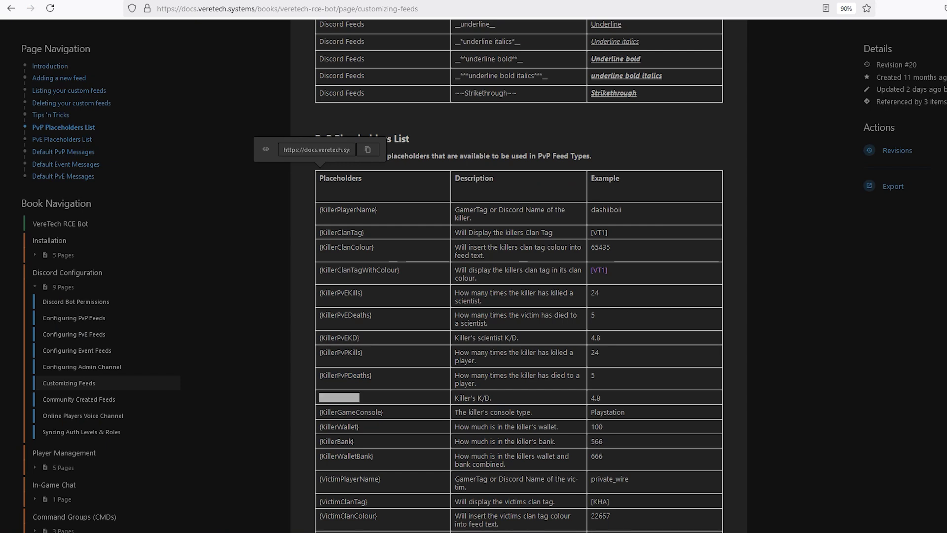
{"action": "key", "text": "ctrl+c"}
{"action": "key", "text": "alt+Tab"}
{"action": "key", "text": "ctrl+v"}
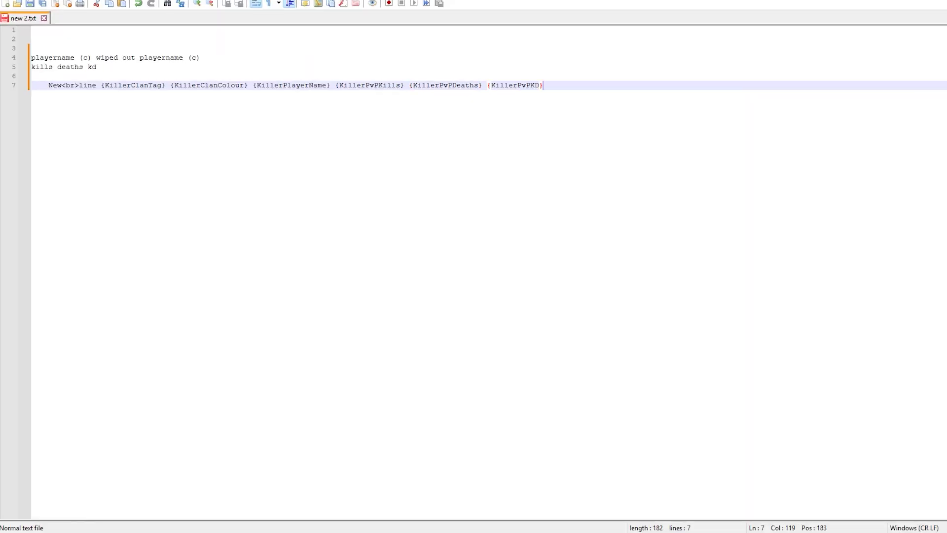
{"action": "key", "text": "Return"}
{"action": "key", "text": "alt+Tab"}
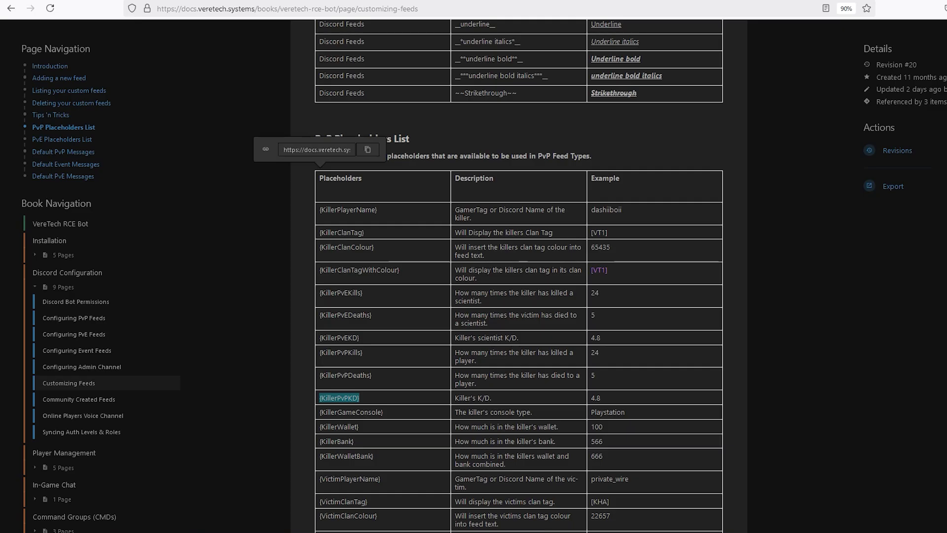
{"action": "scroll", "coordinate": [518, 296], "scroll_direction": "down", "scroll_amount": 2}
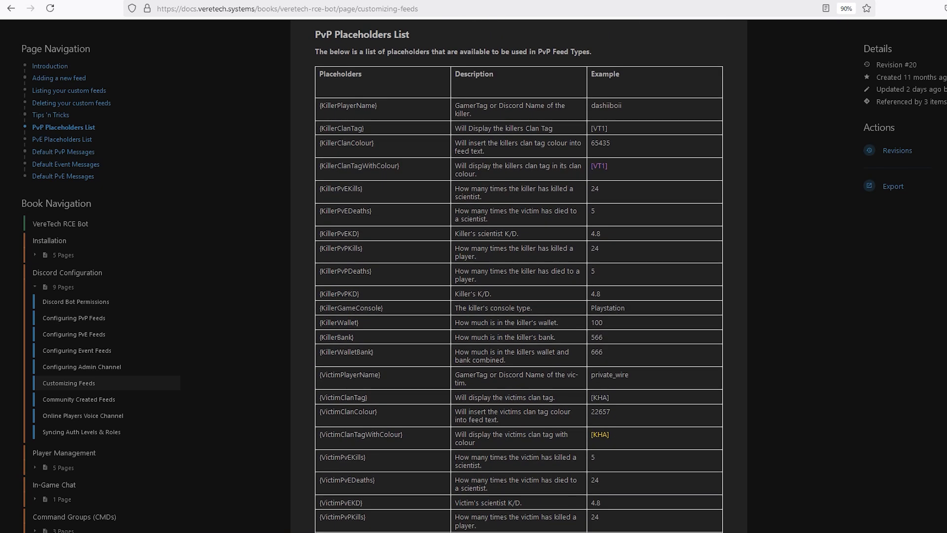
Step: Paste {VictimPlayerName} and {VictimClanTag} from the docs onto line 8
{"action": "left_click_drag", "start_coordinate": [383, 375], "coordinate": [319, 374]}
{"action": "key", "text": "ctrl+c"}
{"action": "key", "text": "alt+Tab"}
{"action": "key", "text": "ctrl+v"}
{"action": "key", "text": "alt+Tab"}
{"action": "left_click_drag", "start_coordinate": [368, 397], "coordinate": [318, 397]}
{"action": "key", "text": "ctrl+c"}
{"action": "key", "text": "alt+Tab"}
{"action": "key", "text": "ctrl+v"}
Step: Add {VictimClanColour}, {VictimPvPKills}, {VictimPvPDeaths} and {VictimPvPKD} to line 8, then a blank line
{"action": "key", "text": "alt+Tab"}
{"action": "left_click_drag", "start_coordinate": [377, 411], "coordinate": [319, 412]}
{"action": "key", "text": "ctrl+c"}
{"action": "key", "text": "alt+Tab"}
{"action": "key", "text": "ctrl+v"}
{"action": "key", "text": "alt+Tab"}
{"action": "scroll", "coordinate": [518, 277], "scroll_direction": "down", "scroll_amount": 2}
{"action": "key", "text": "ctrl+c"}
{"action": "key", "text": "alt+Tab"}
{"action": "key", "text": "ctrl+v"}
{"action": "type", "text": "{VictimPvPDeaths} {VictimPvPKD}"}
{"action": "key", "text": "Return"}
{"action": "key", "text": "Return"}
{"action": "key", "text": "Return"}
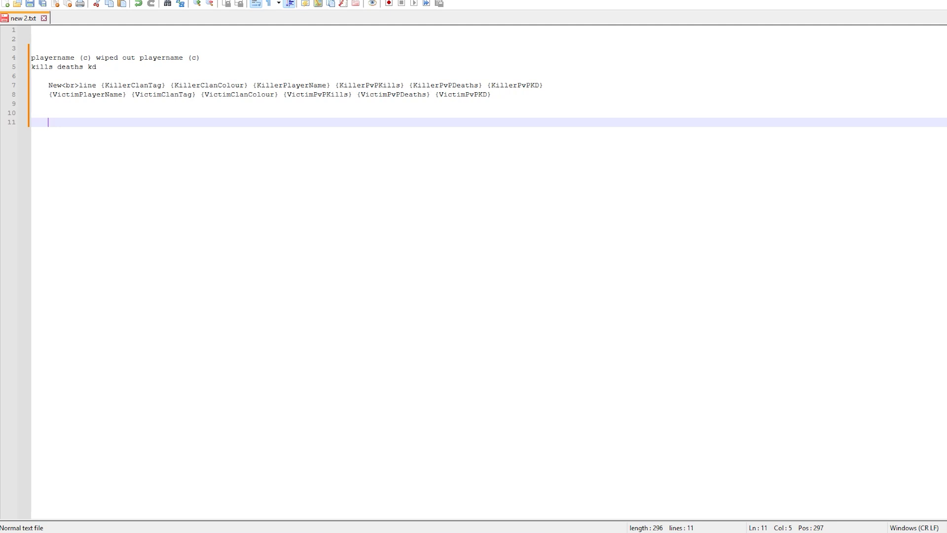
Step: Type <color={KillerClanColour}>{KillerClanTag} {KillerPlayerName}</color> on line 11 using autocomplete
{"action": "type", "text": "<color={Killer"}
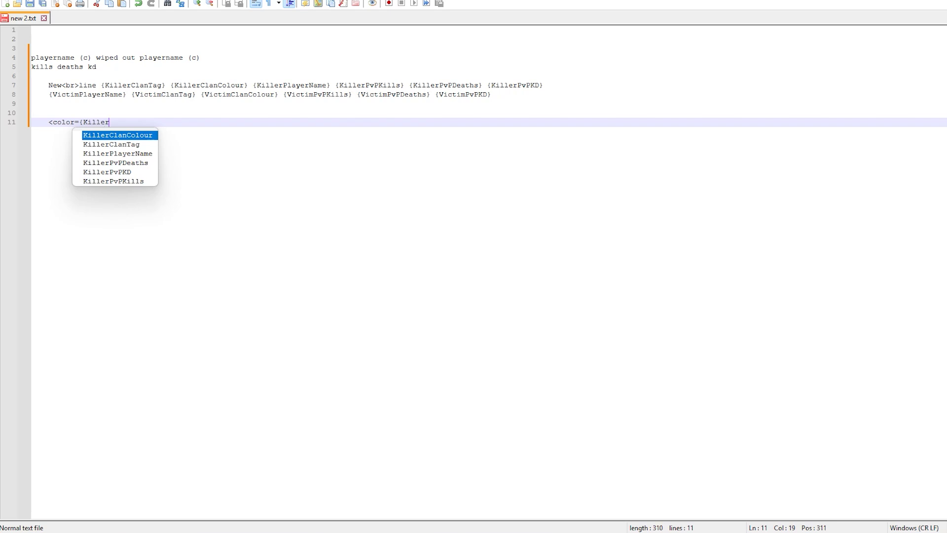
{"action": "key", "text": "Return"}
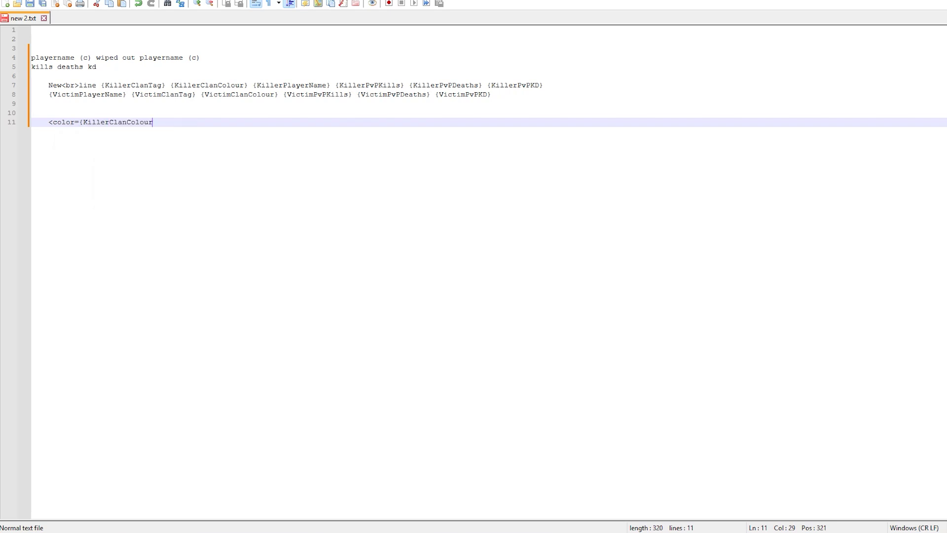
{"action": "type", "text": "}>{Killer"}
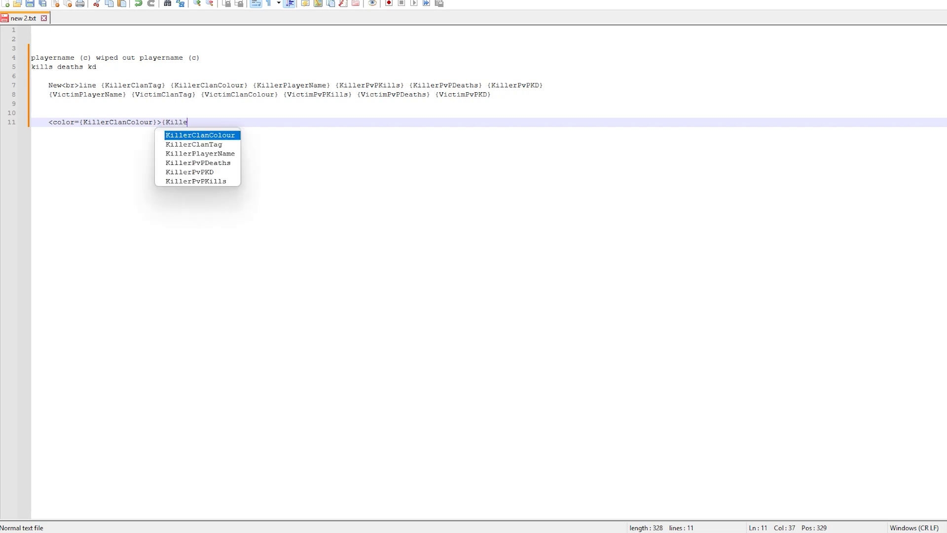
{"action": "key", "text": "Down"}
{"action": "key", "text": "Return"}
{"action": "type", "text": "}"}
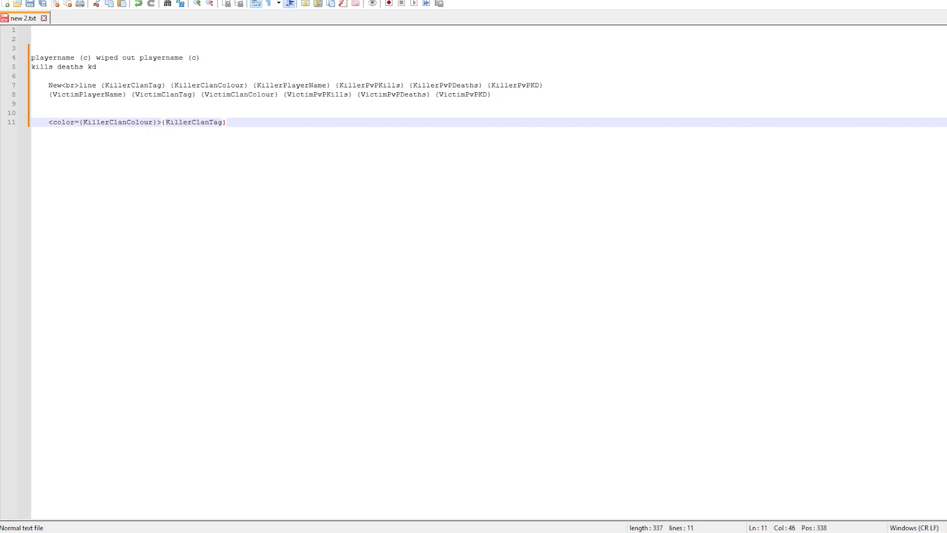
{"action": "type", "text": " {Killer"}
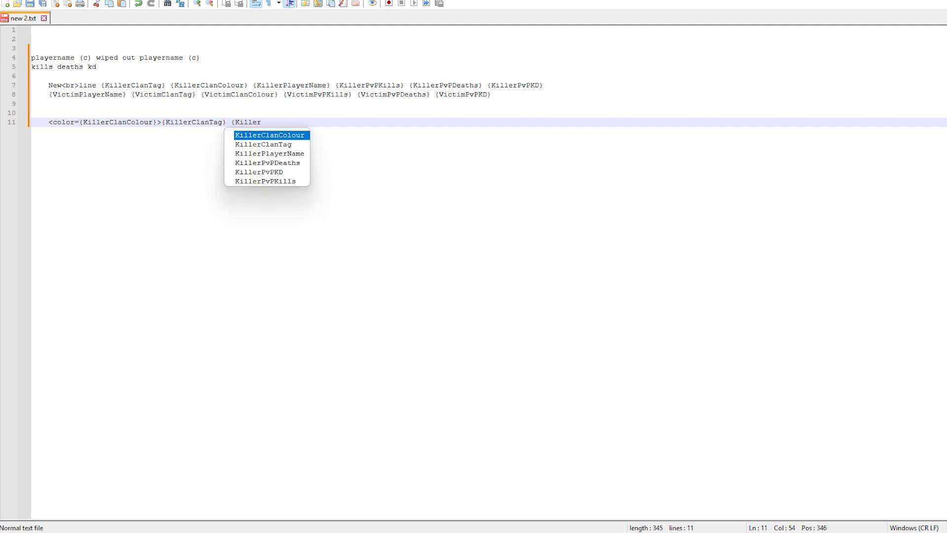
{"action": "key", "text": "Down"}
{"action": "key", "text": "Down"}
{"action": "key", "text": "Return"}
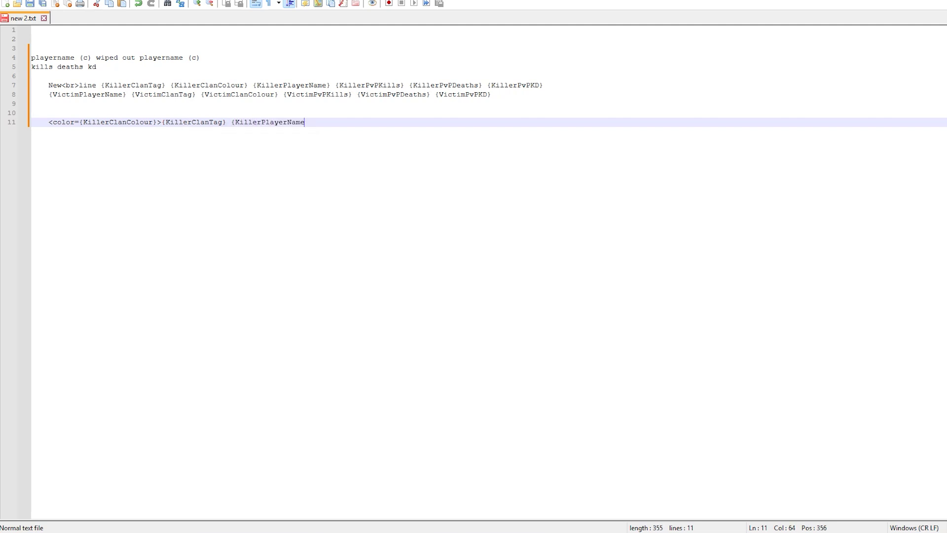
{"action": "type", "text": "}"}
{"action": "key", "text": "BackSpace"}
{"action": "type", "text": "</color>"}
Step: Continue with 'wiped out <color={VictimClanColour}>{VictimClanTag} {VictimPlayerName}</color>'
{"action": "type", "text": "wiped out"}
{"action": "type", "text": "<color"}
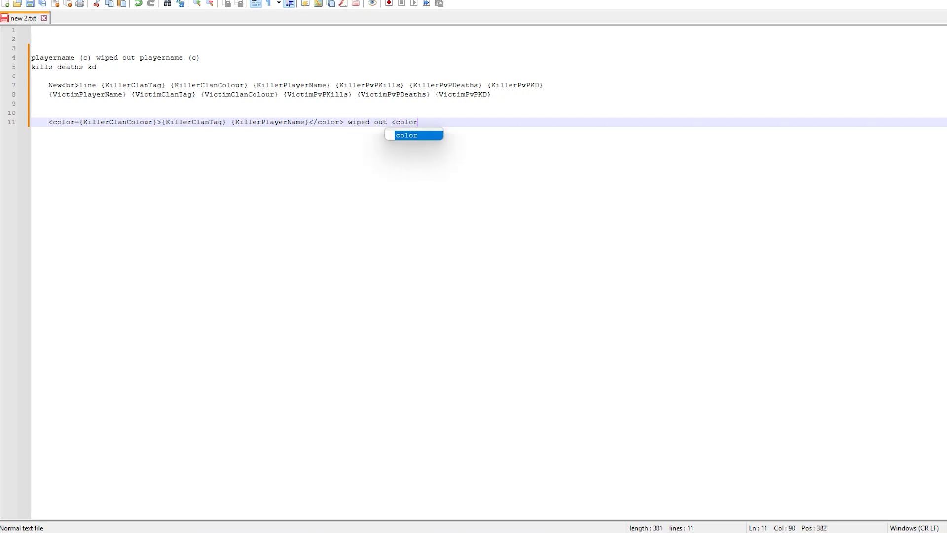
{"action": "type", "text": "={Victim"}
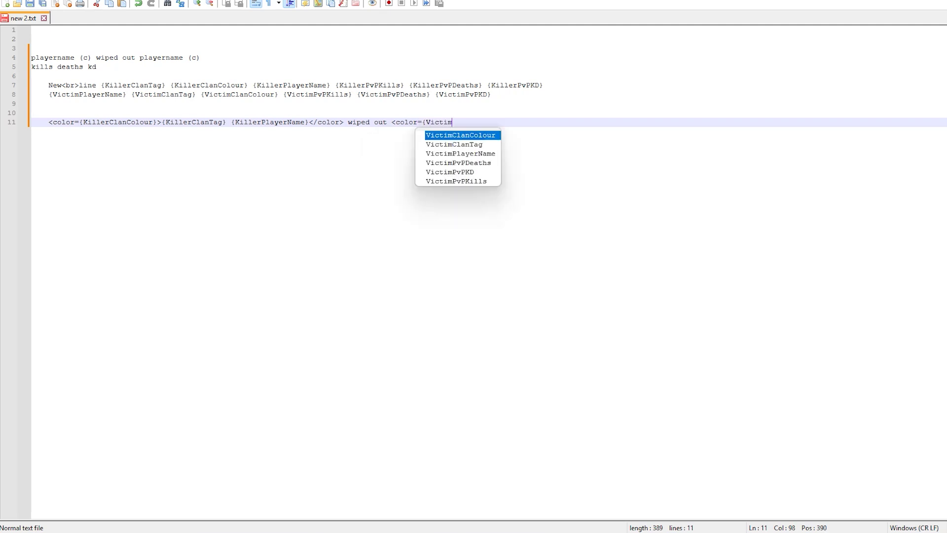
{"action": "type", "text": "ClanColour}>{Victim"}
{"action": "key", "text": "Down"}
{"action": "key", "text": "Return"}
{"action": "type", "text": "}"}
{"action": "type", "text": " {Victim"}
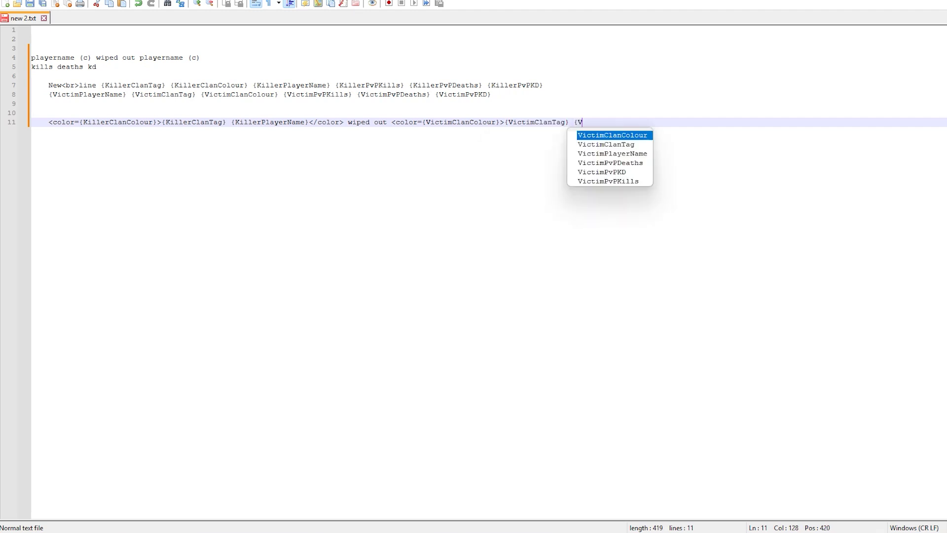
{"action": "key", "text": "Down"}
{"action": "key", "text": "Down"}
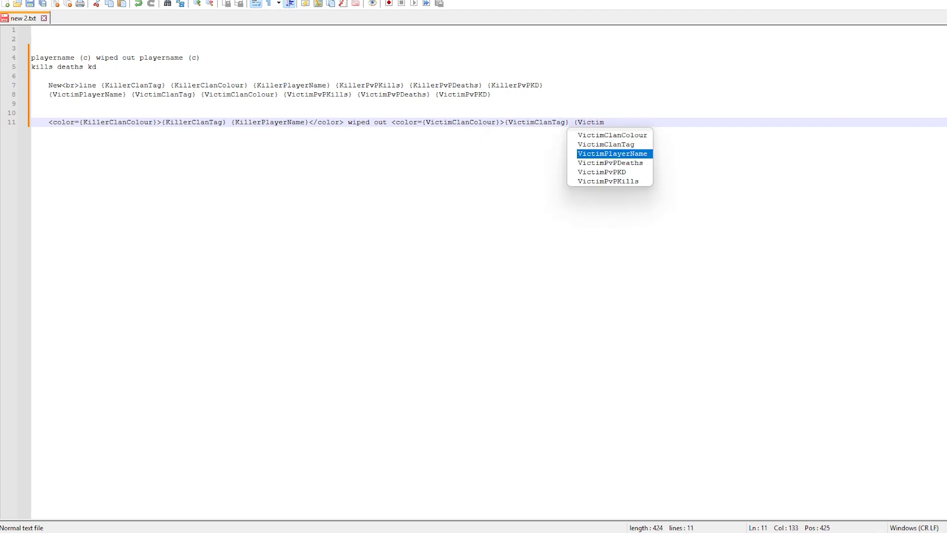
{"action": "key", "text": "Return"}
{"action": "type", "text": "}<"}
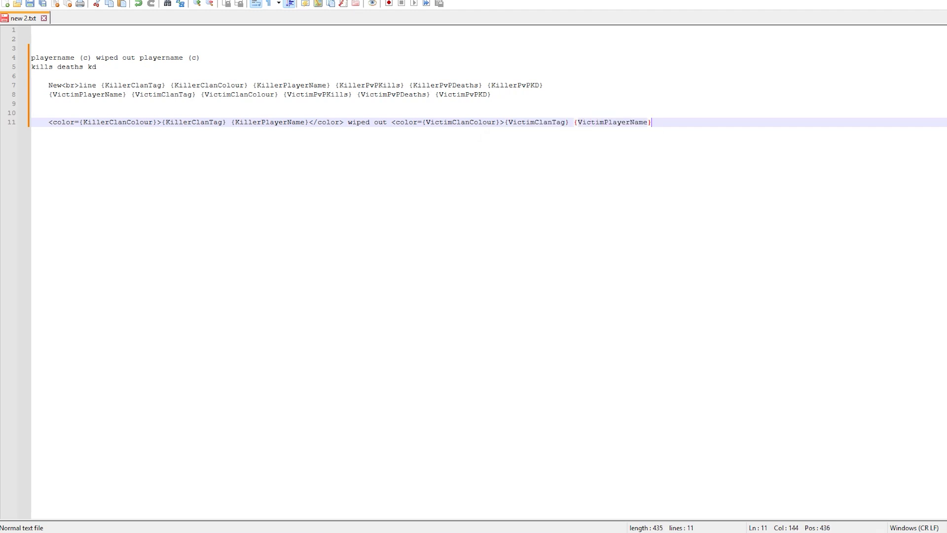
{"action": "type", "text": "/color>"}
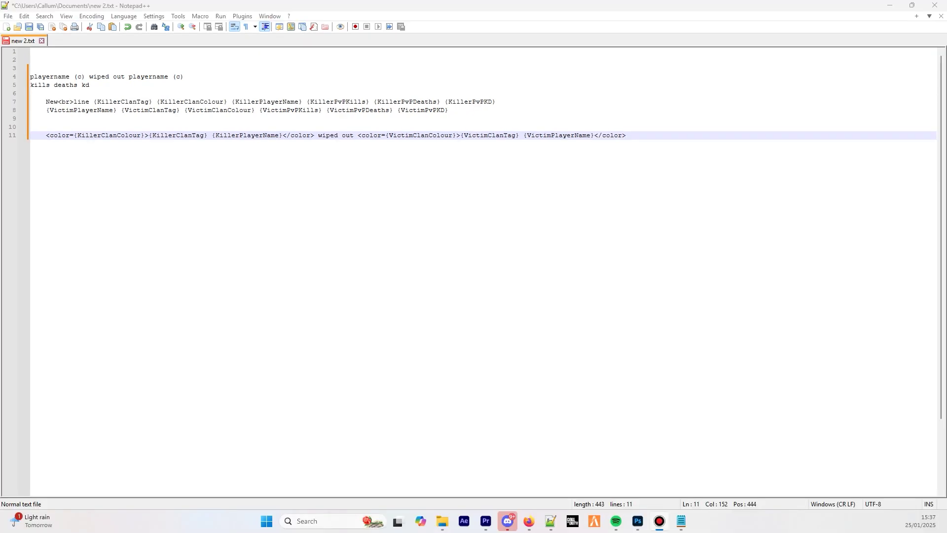
{"action": "key", "text": "alt+Tab"}
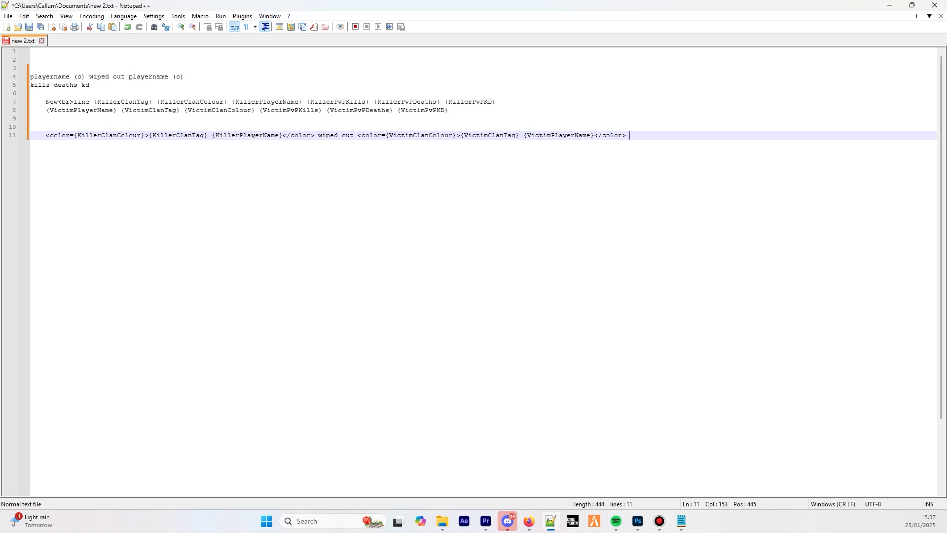
Step: Append <br>{KillerPlayerName} Kills= {KillerPvPKills} to line 11
{"action": "type", "text": "<b"}
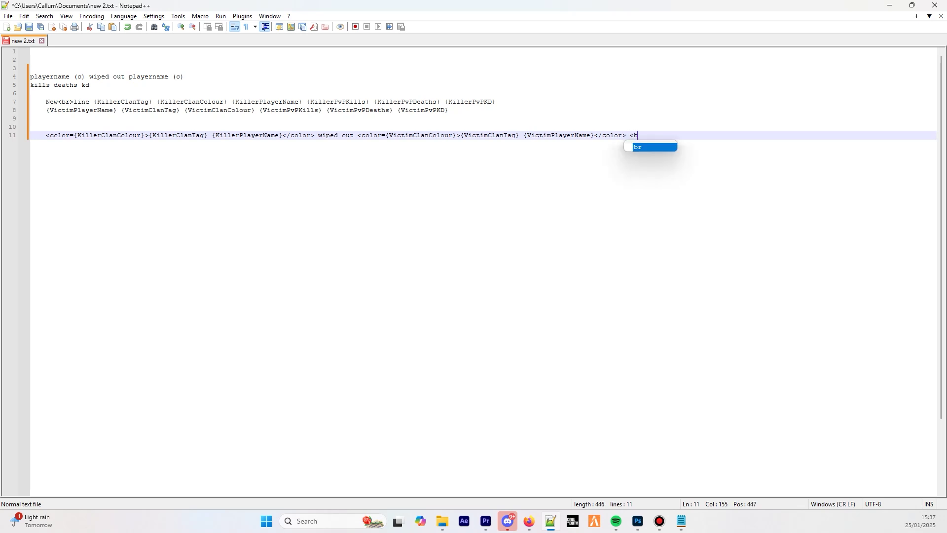
{"action": "type", "text": "r>"}
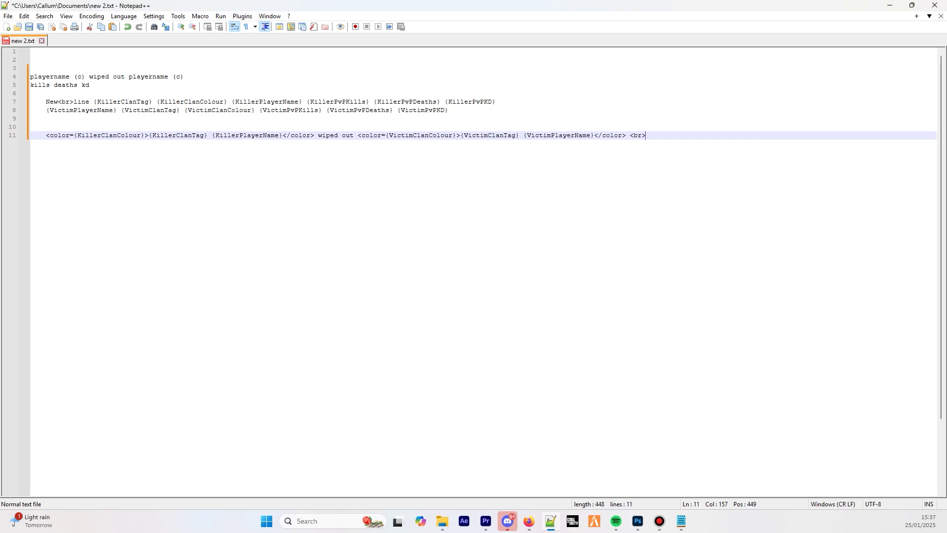
{"action": "type", "text": "{Killer"}
{"action": "key", "text": "Down"}
{"action": "key", "text": "Down"}
{"action": "key", "text": "Return"}
{"action": "type", "text": "} Kills= {Killer"}
{"action": "key", "text": "Down"}
{"action": "key", "text": "Down"}
{"action": "key", "text": "Down"}
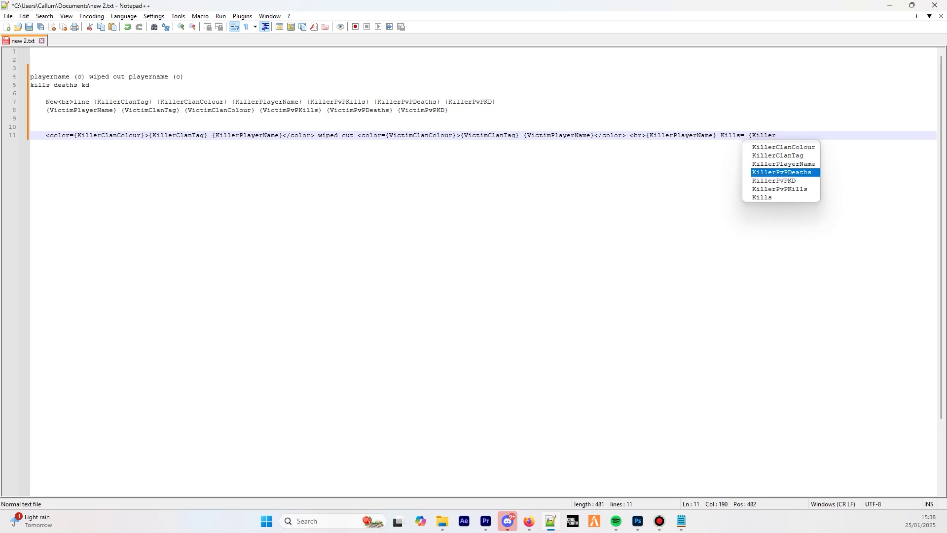
{"action": "key", "text": "Down"}
{"action": "key", "text": "Down"}
{"action": "key", "text": "Return"}
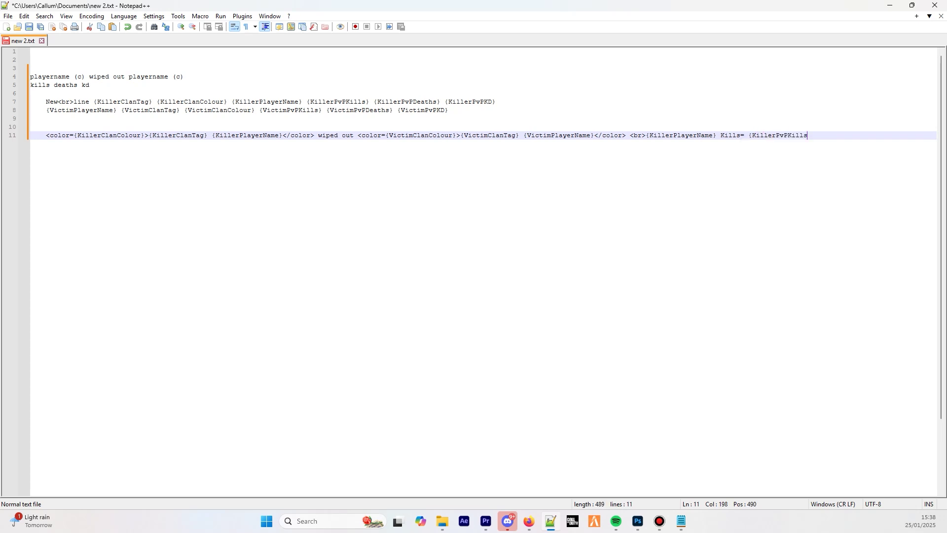
Step: Add Deaths= {KillerPvPDeaths} KD= {KillerPvPKD} to line 11
{"action": "type", "text": "} Deat"}
{"action": "type", "text": "hs"}
{"action": "type", "text": "= "}
{"action": "type", "text": "{"}
{"action": "type", "text": "Killer"}
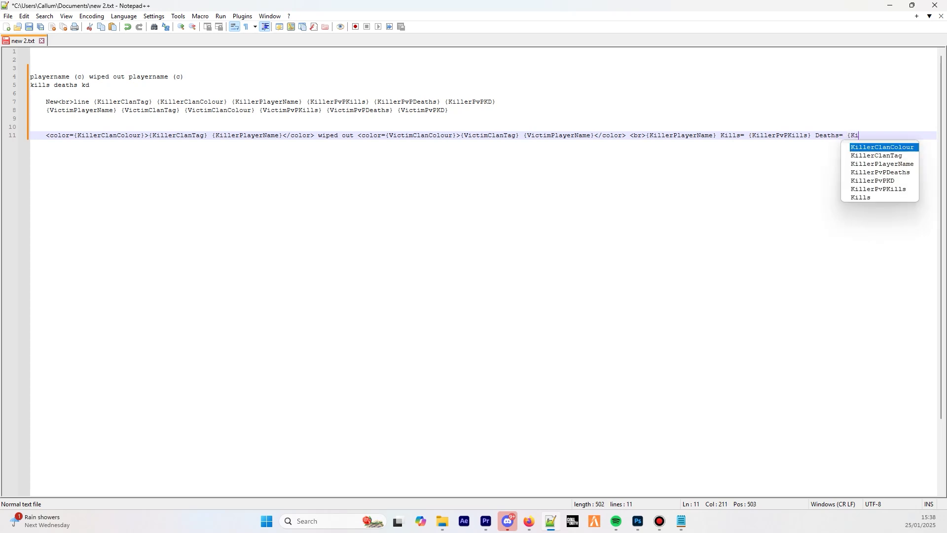
{"action": "key", "text": "Down"}
{"action": "key", "text": "Down"}
{"action": "key", "text": "Down"}
{"action": "key", "text": "Return"}
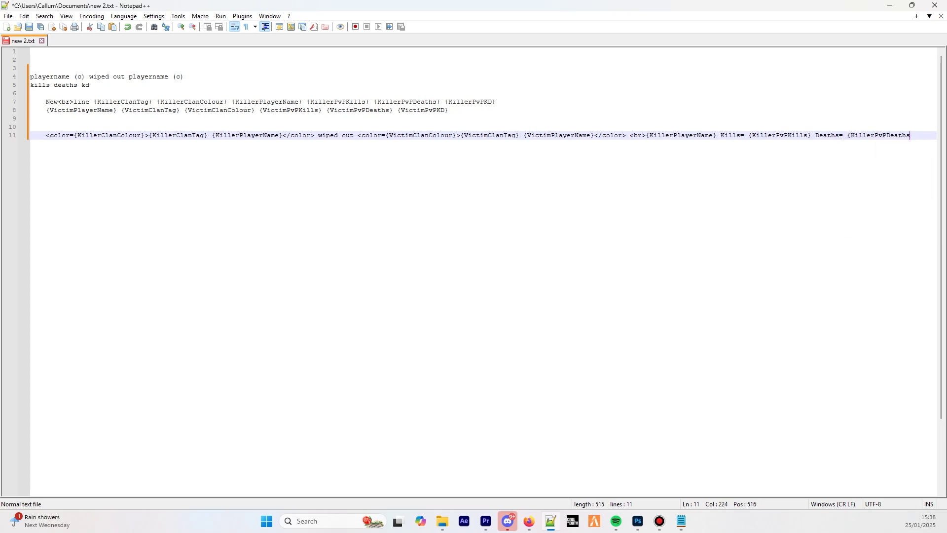
{"action": "type", "text": "} KD= {"}
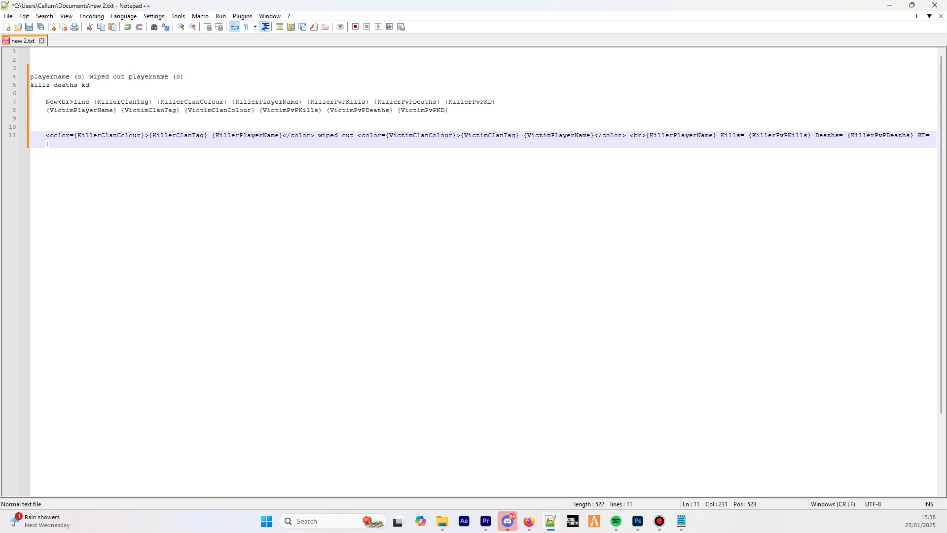
{"action": "type", "text": "Killer"}
{"action": "key", "text": "Down"}
{"action": "key", "text": "Down"}
{"action": "key", "text": "Down"}
{"action": "key", "text": "Down"}
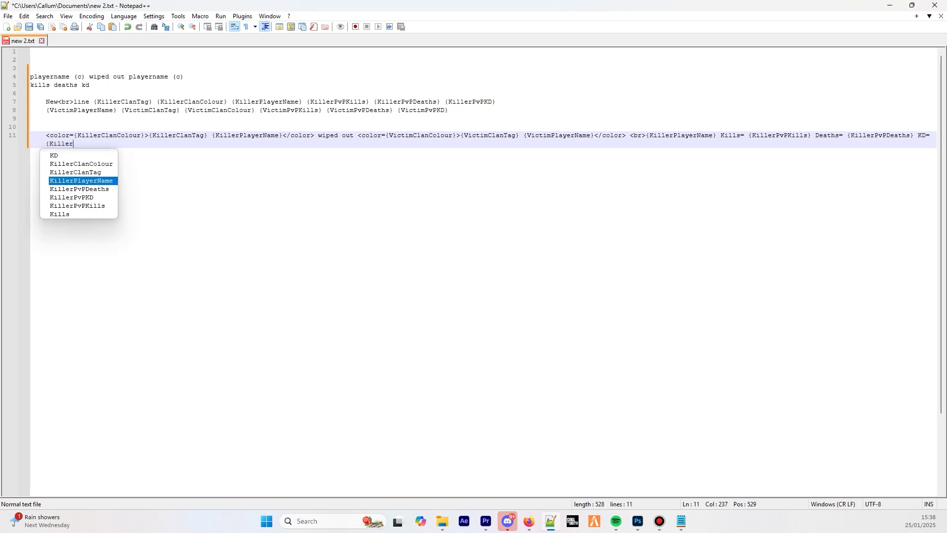
{"action": "key", "text": "Return"}
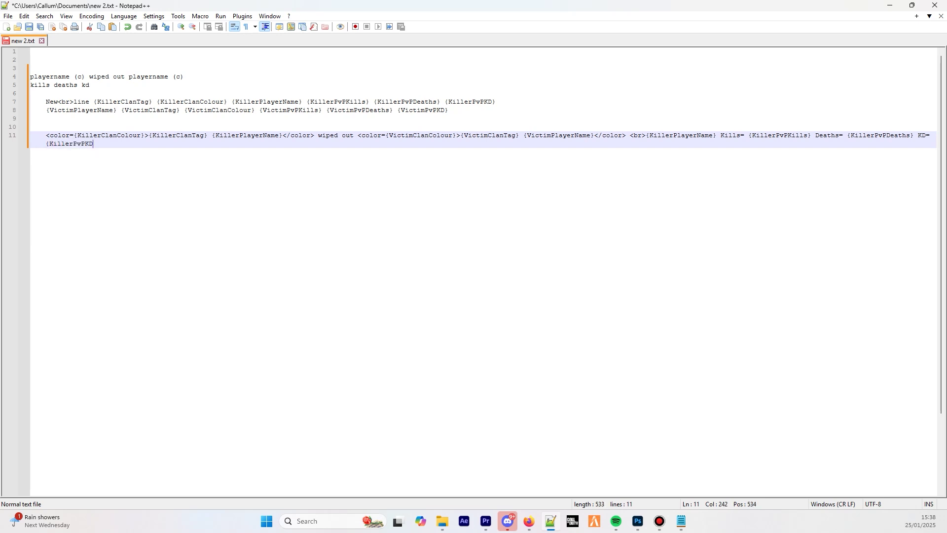
{"action": "type", "text": "}"}
Step: Append <br>{VictimPlayerName} Kills= {VictimPvPKills} Deaths= {VictimPvPDeaths} KD= {VictimPvPKD}
{"action": "type", "text": "<br>{Victim"}
{"action": "key", "text": "Down"}
{"action": "key", "text": "Down"}
{"action": "key", "text": "Return"}
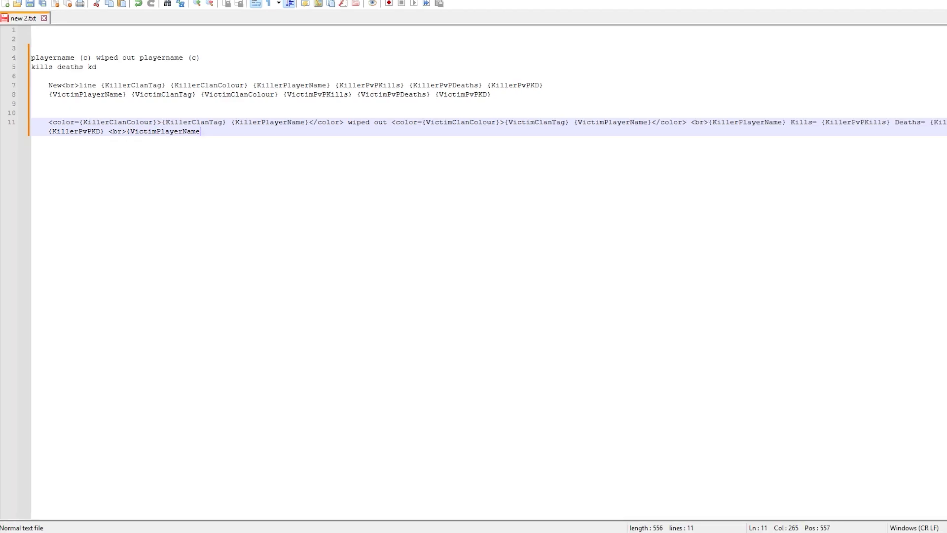
{"action": "type", "text": "} Kills= {VictimPvPKills} Deaths= {VictimPvPDeaths} KD= "}
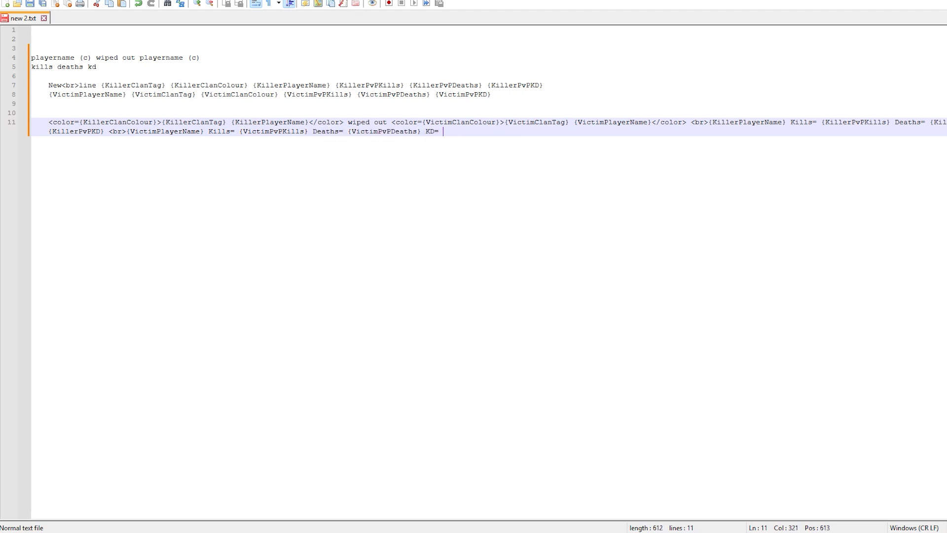
{"action": "type", "text": "{Victim"}
{"action": "key", "text": "Down"}
{"action": "key", "text": "Down"}
{"action": "key", "text": "Down"}
{"action": "key", "text": "Down"}
{"action": "key", "text": "Return"}
{"action": "type", "text": "}"}
Step: Select the whole template on line 11 and bring up its context menu
{"action": "key", "text": "shift+Home"}
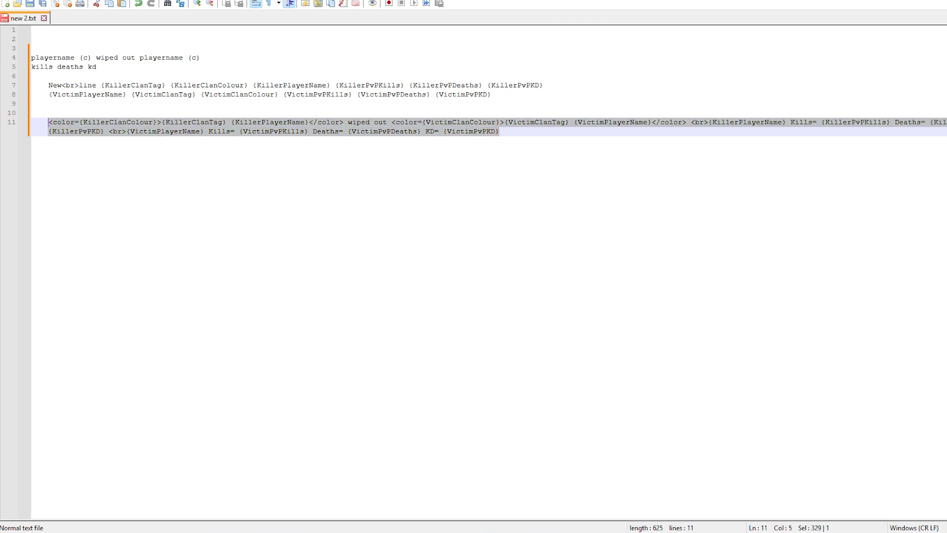
{"action": "left_click", "coordinate": [104, 131]}
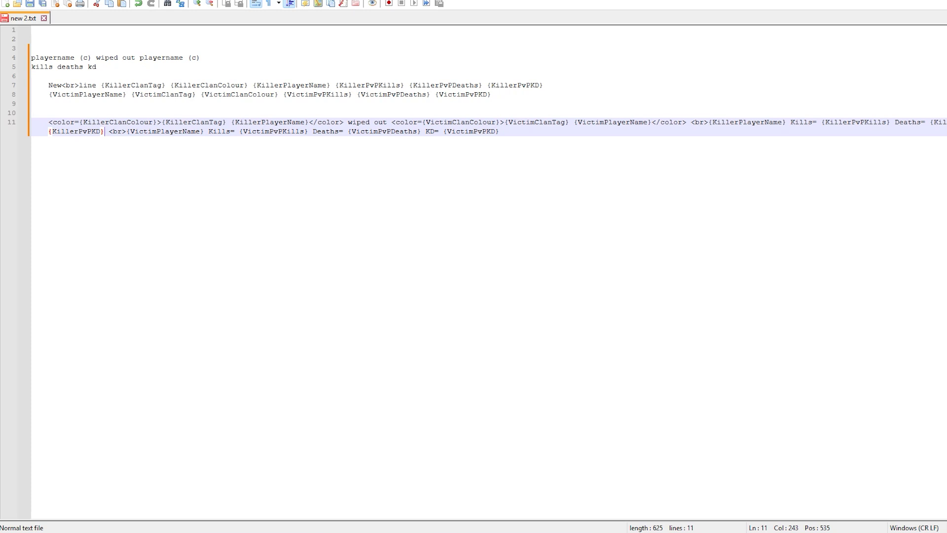
{"action": "key", "text": "Home"}
{"action": "key", "text": "shift+End"}
{"action": "key", "text": "Menu"}
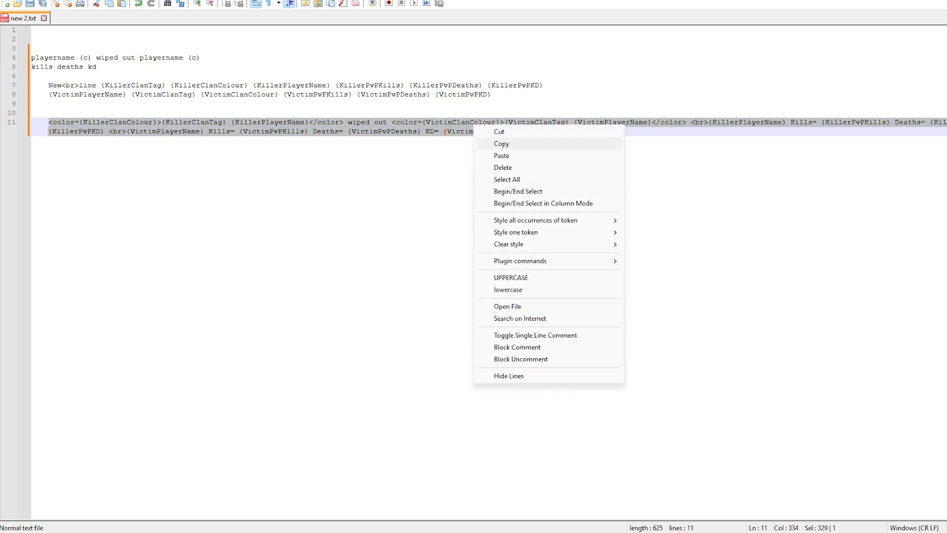
Step: Run /feeds game add with gameserver Tutorial and type PvP: Player vs. Player
{"action": "key", "text": "Escape"}
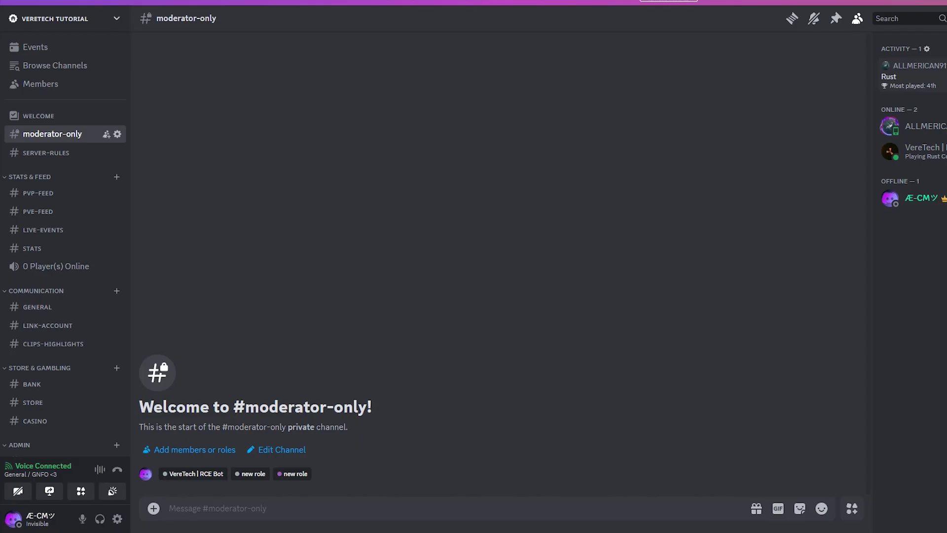
{"action": "type", "text": "/feeds ga"}
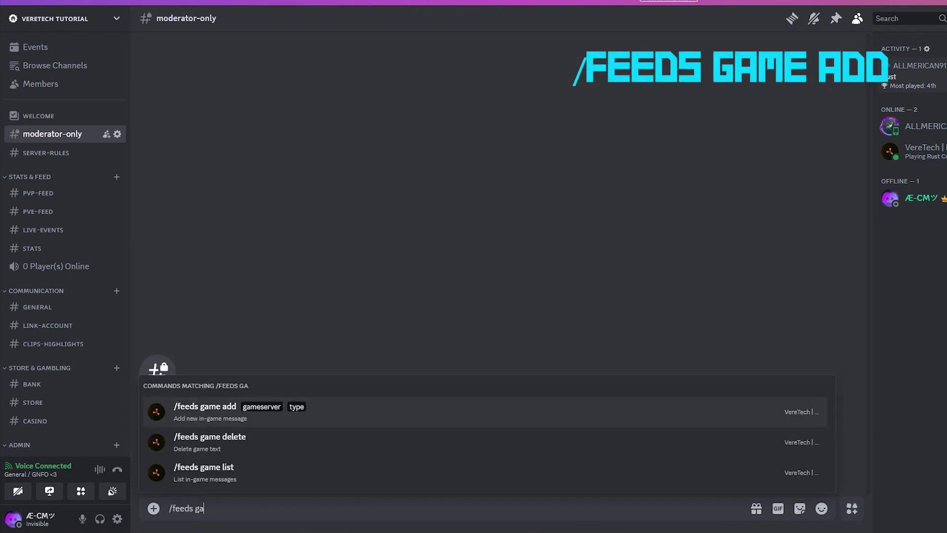
{"action": "key", "text": "Tab"}
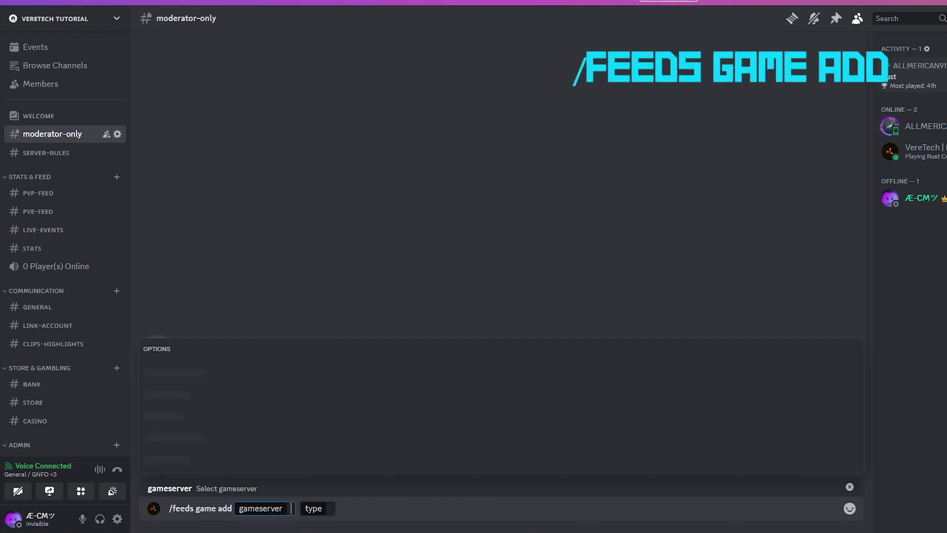
{"action": "key", "text": "Tab"}
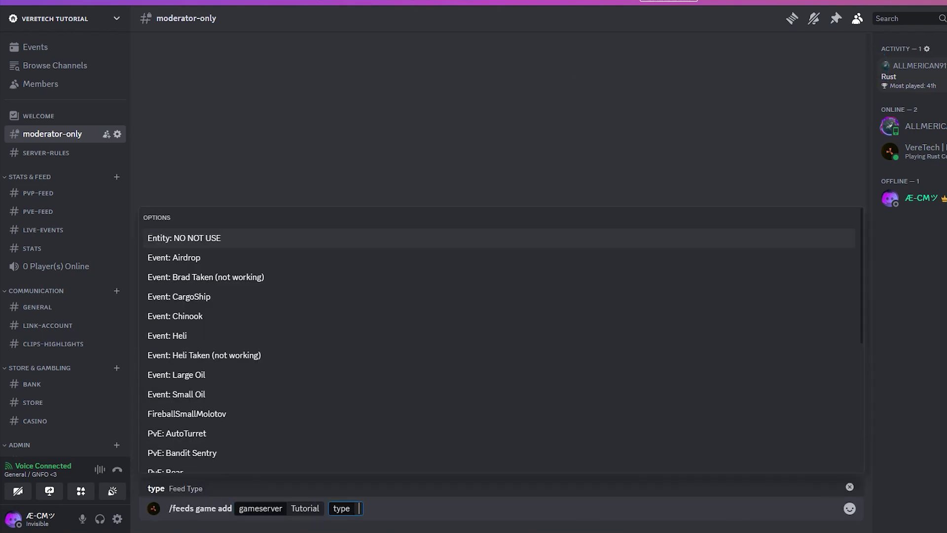
{"action": "type", "text": "pvp"}
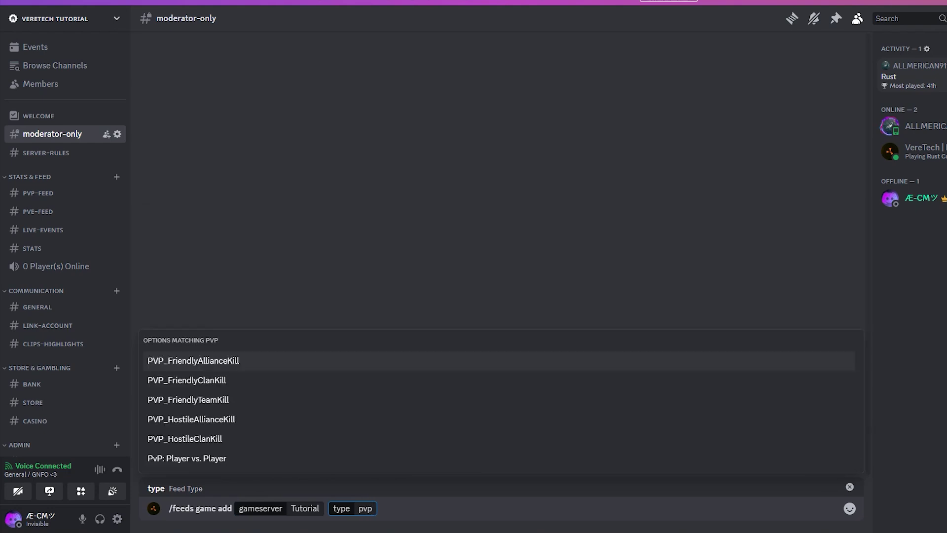
{"action": "key", "text": "Up"}
{"action": "key", "text": "Tab"}
{"action": "key", "text": "Return"}
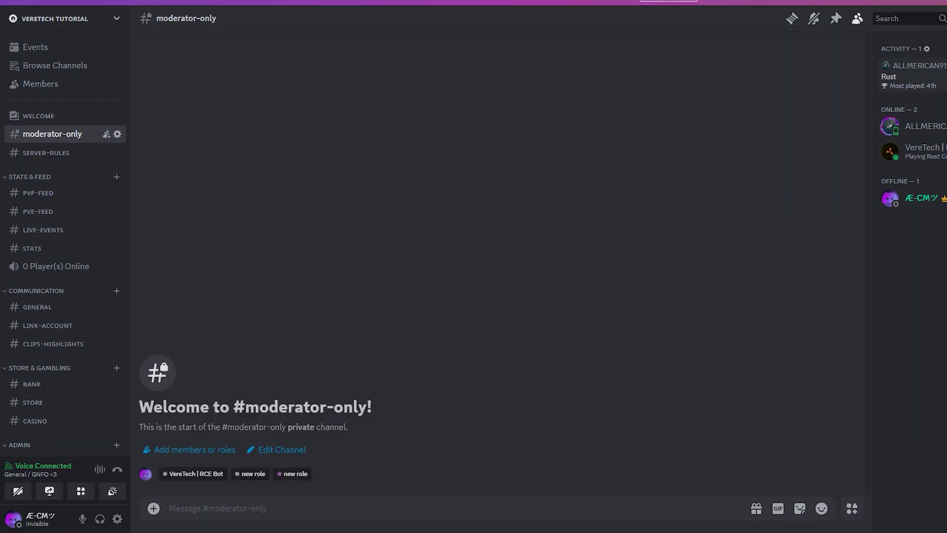
Step: Paste the copied kill template into the message form and submit it
{"action": "key", "text": "ctrl+v"}
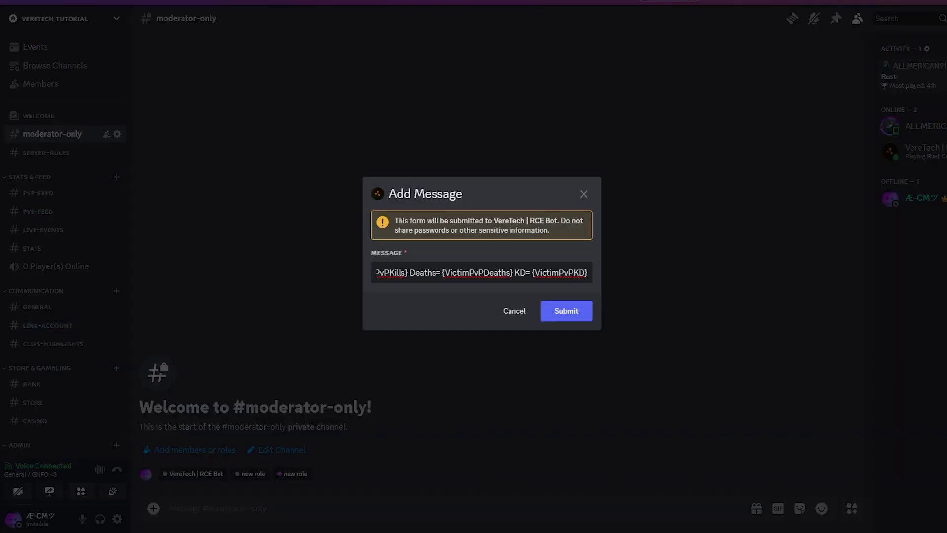
{"action": "key", "text": "Return"}
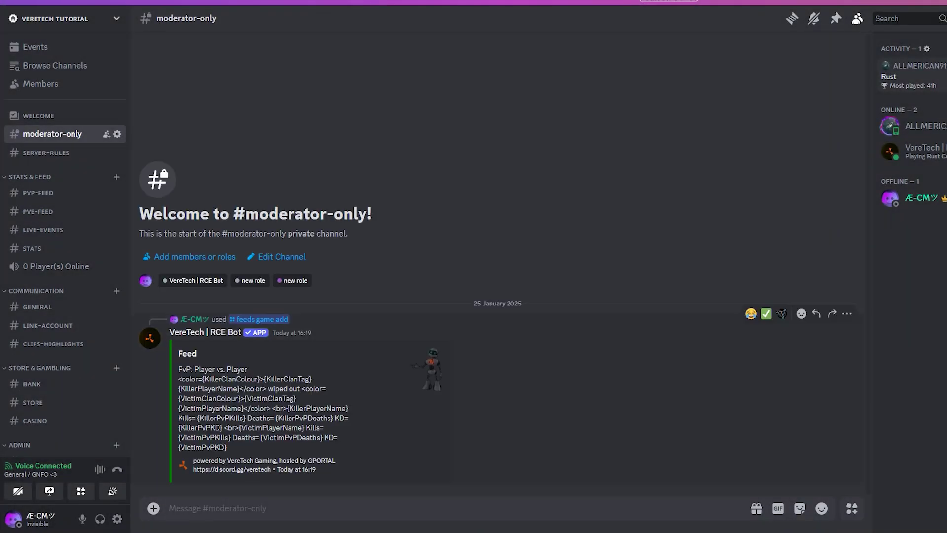